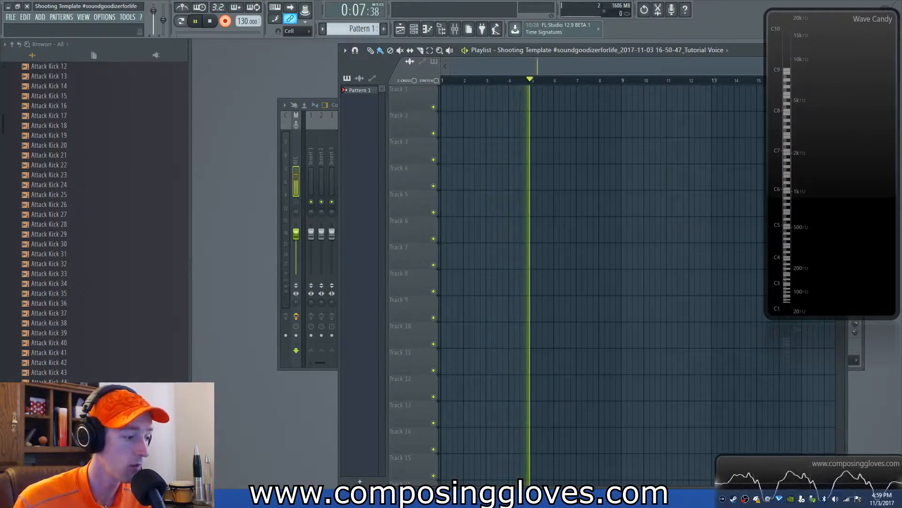
Step: Switch to the course document, highlight the sine wave reinforcement audio-example heading, and return to the FL Studio project
key("alt+Tab")
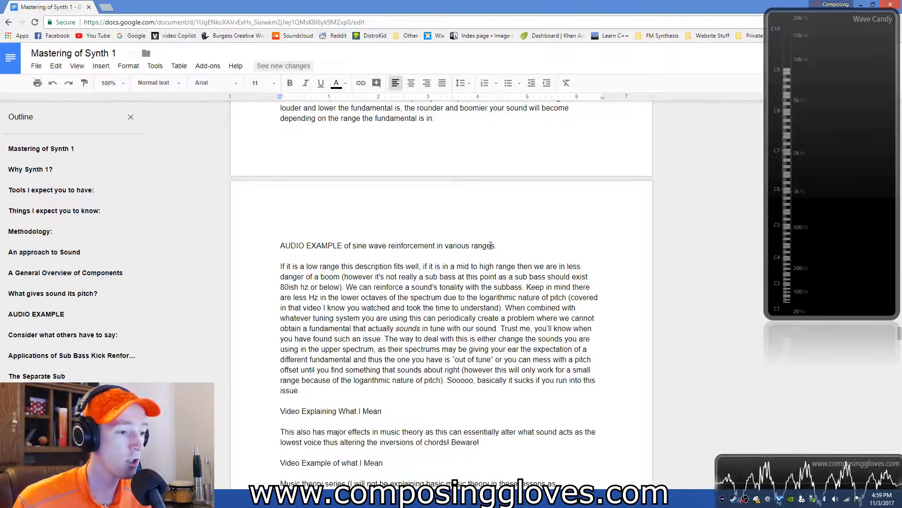
left_click_drag(225, 263, 256, 235)
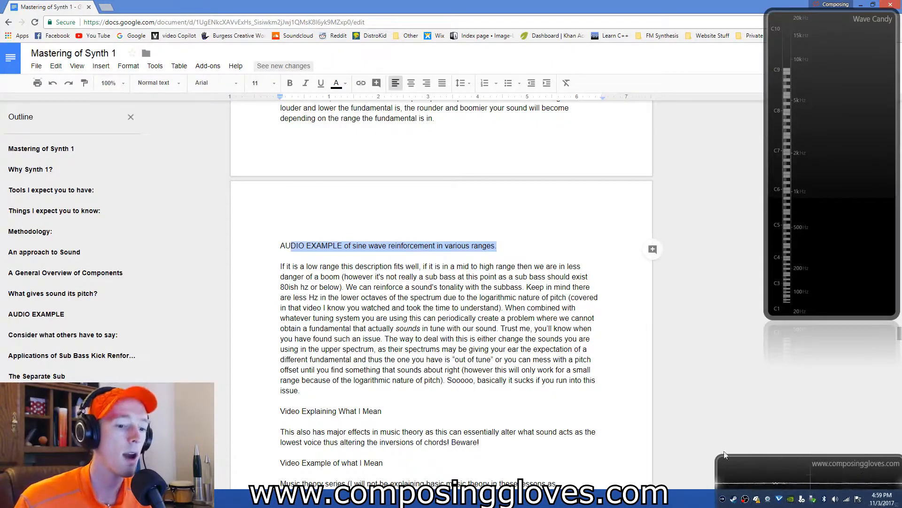
left_click(111, 498)
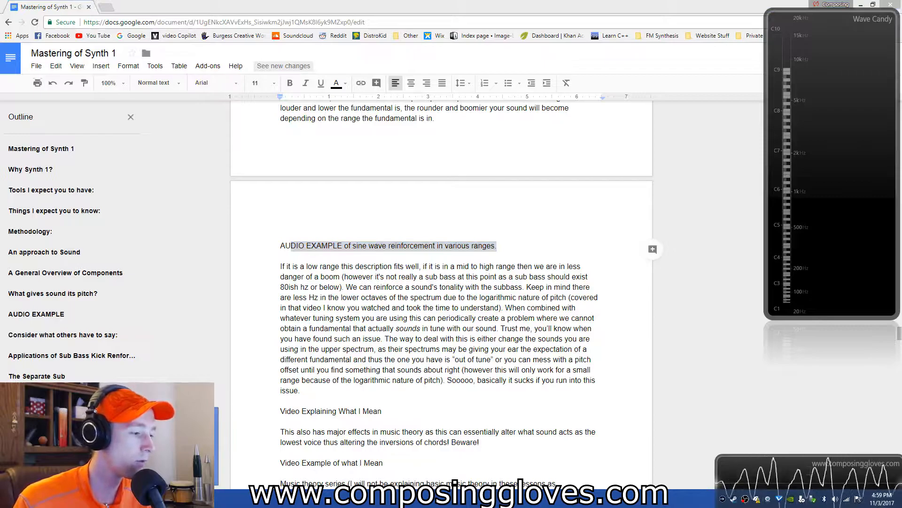
left_click(164, 446)
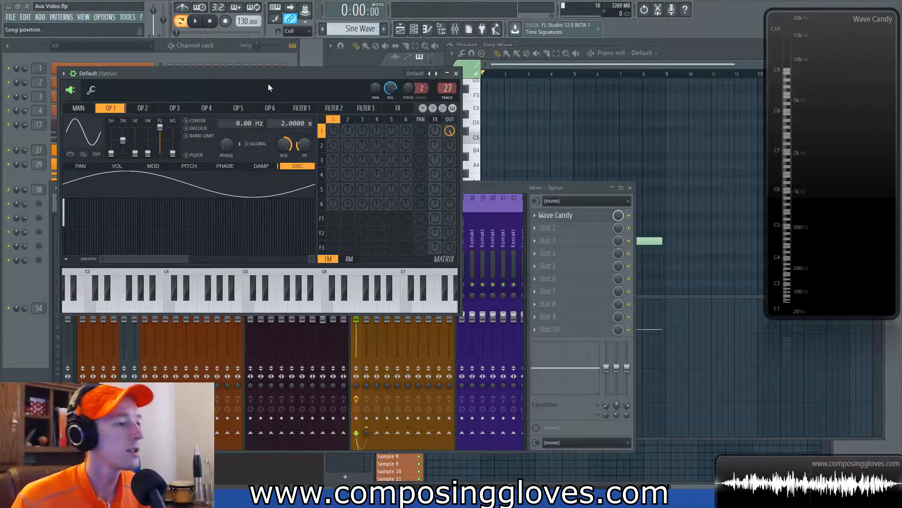
Step: Move the Sytrus window aside and compare the oscillator settings of operator 1 and operator 2
left_click_drag(281, 66, 318, 71)
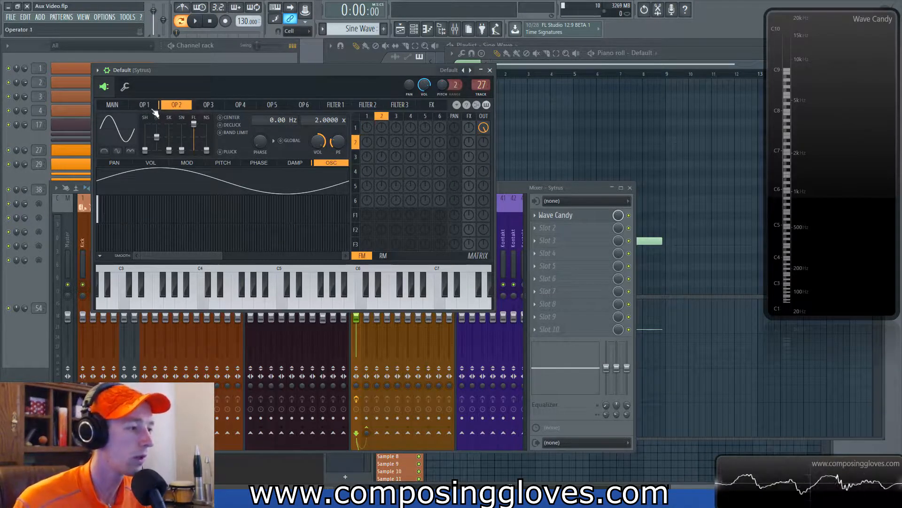
left_click(176, 104)
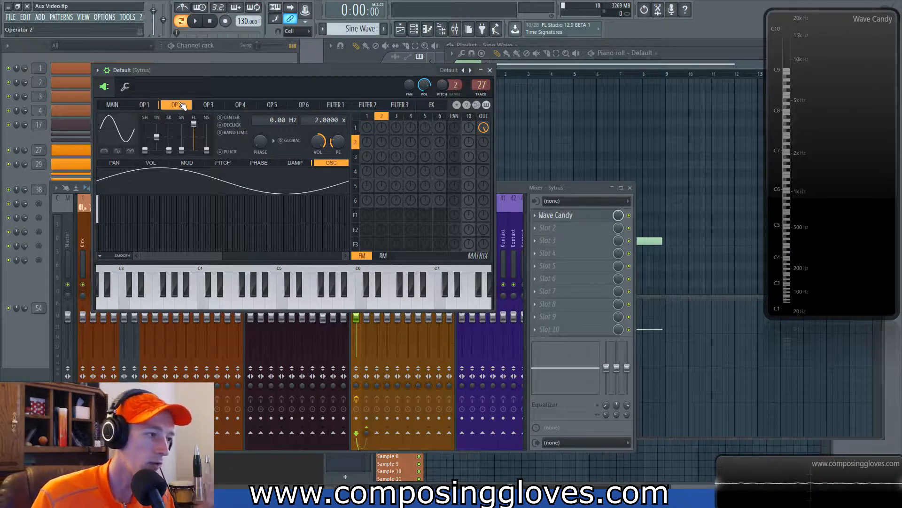
left_click(143, 107)
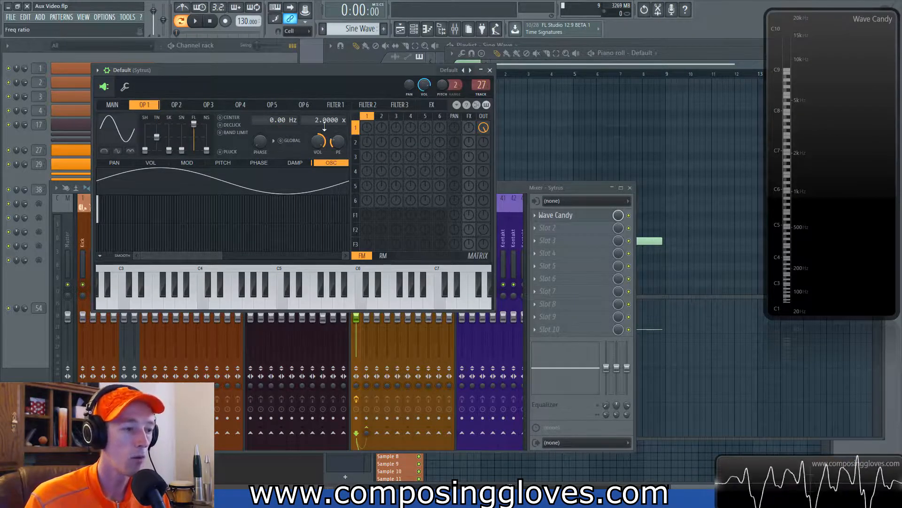
left_click(176, 104)
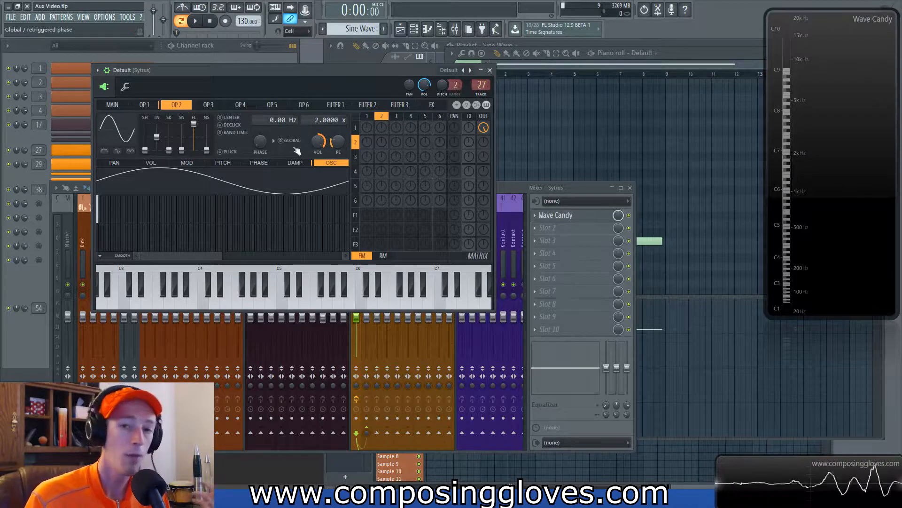
left_click(144, 104)
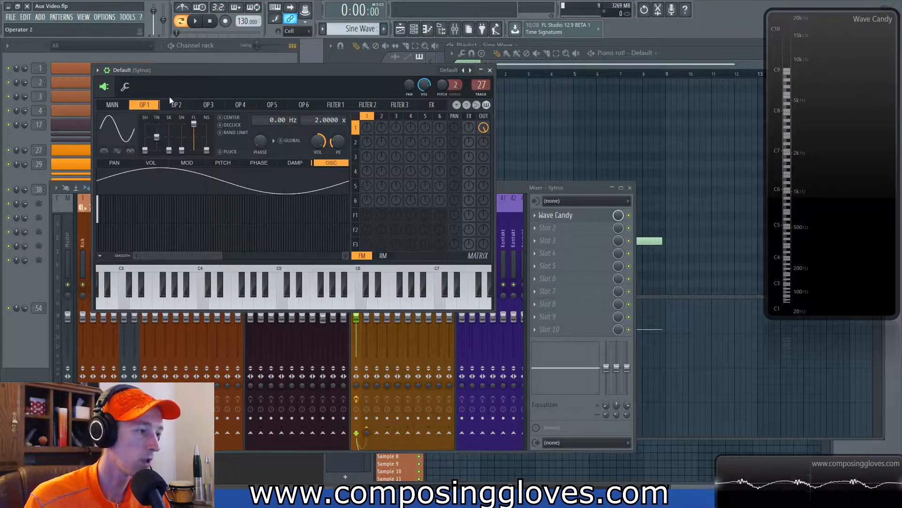
left_click(181, 106)
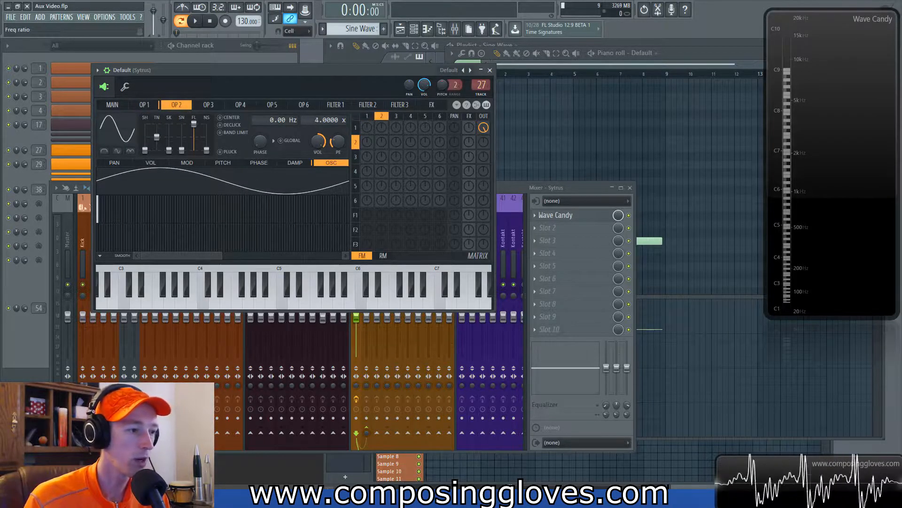
left_click(147, 104)
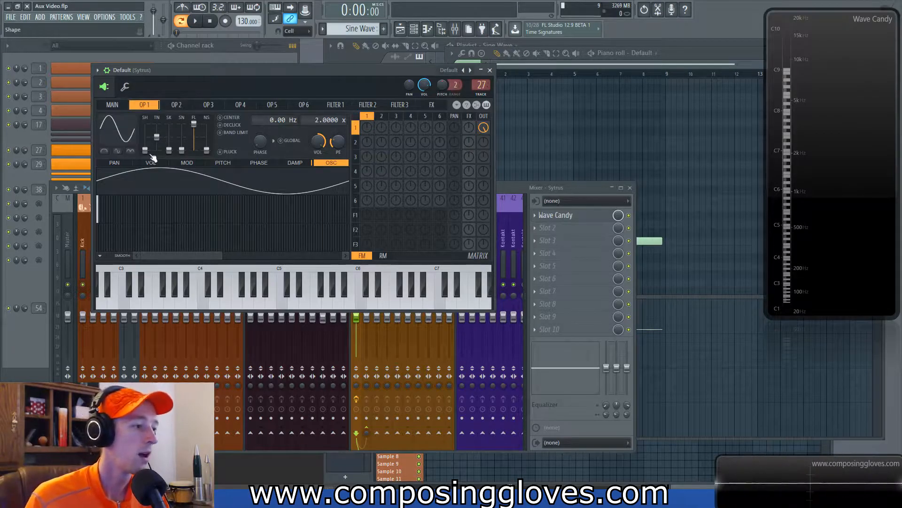
left_click(177, 105)
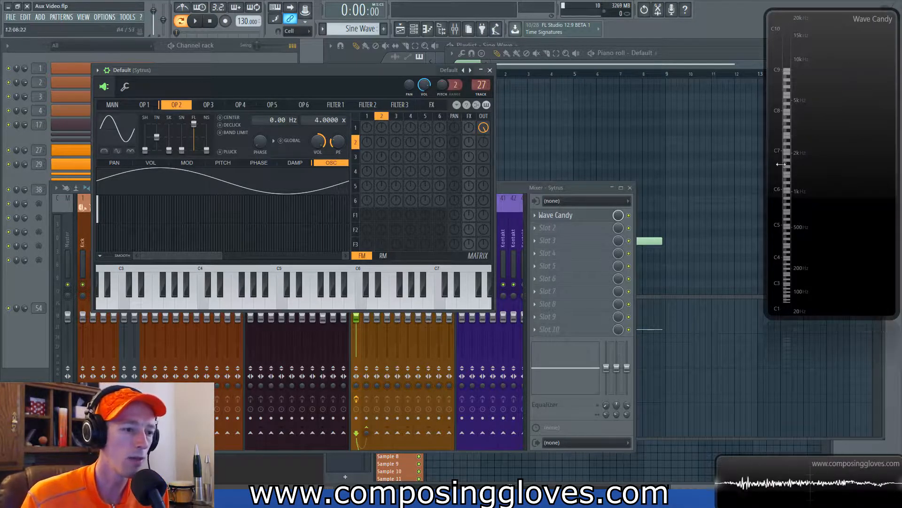
Step: Inspect the Sytrus main page and the Wave Candy spectrum analyzer settings on the Sytrus mixer insert
left_click(515, 186)
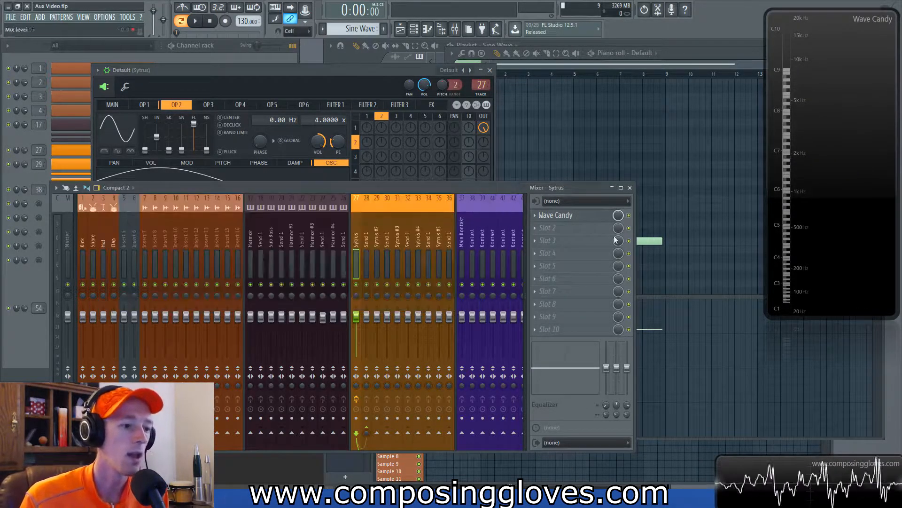
left_click(112, 105)
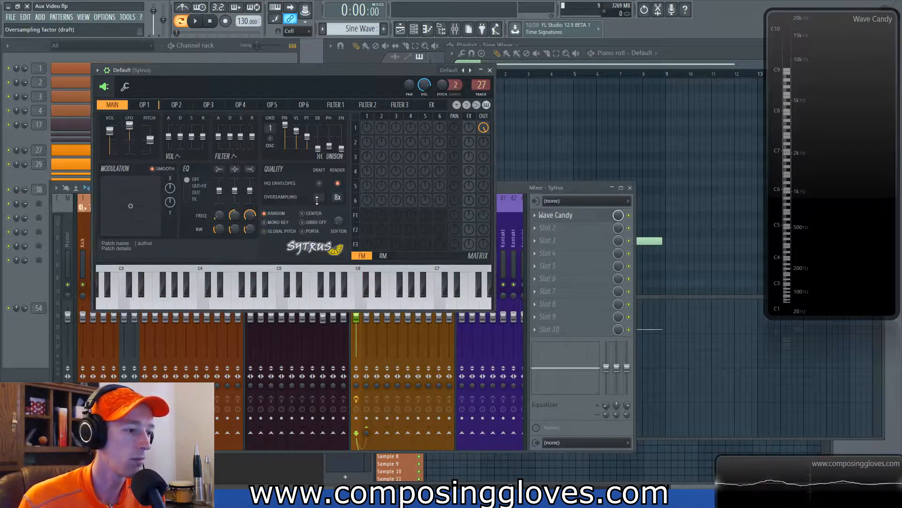
left_click(143, 106)
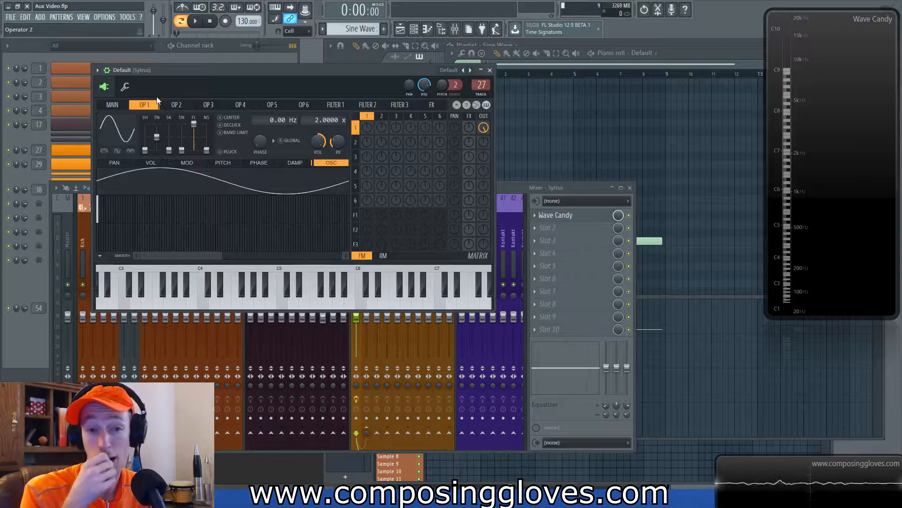
left_click(580, 218)
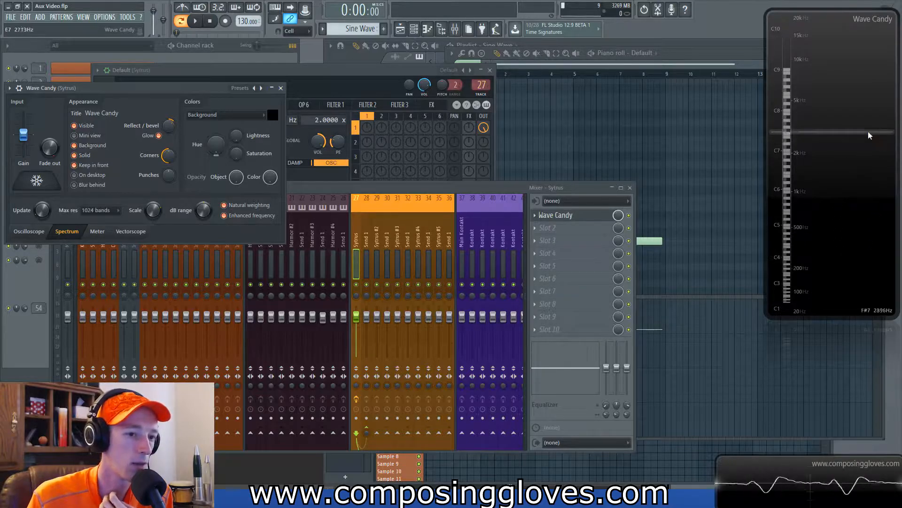
left_click(279, 86)
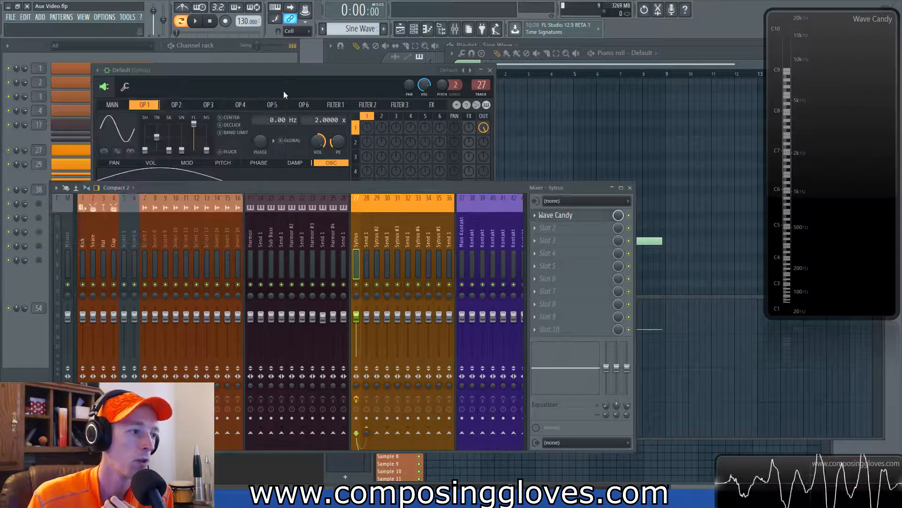
left_click(354, 78)
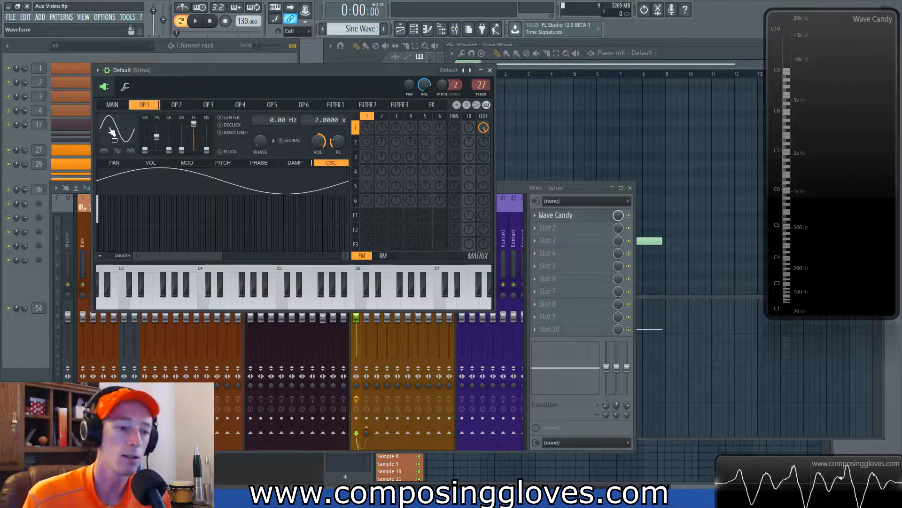
Step: Bring up the piano roll and play back the C4 sine-wave note
left_click(599, 67)
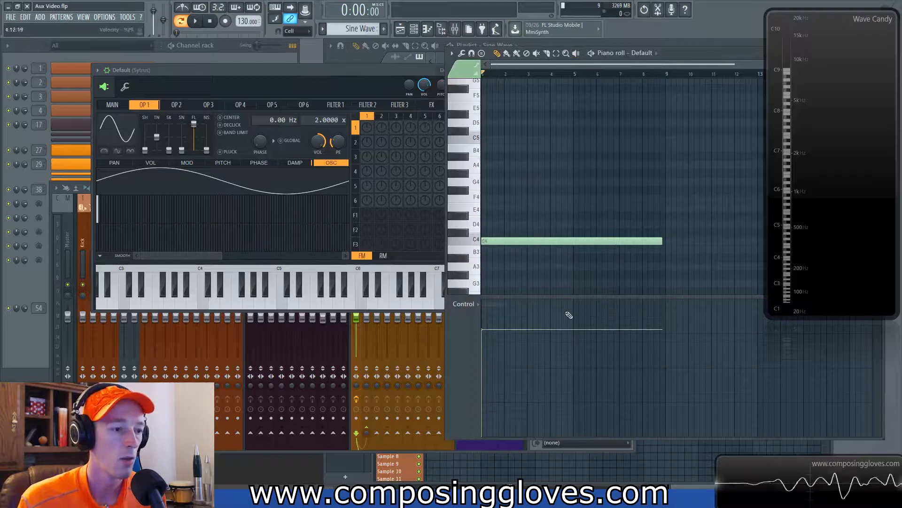
left_click_drag(580, 189, 612, 304)
key("space")
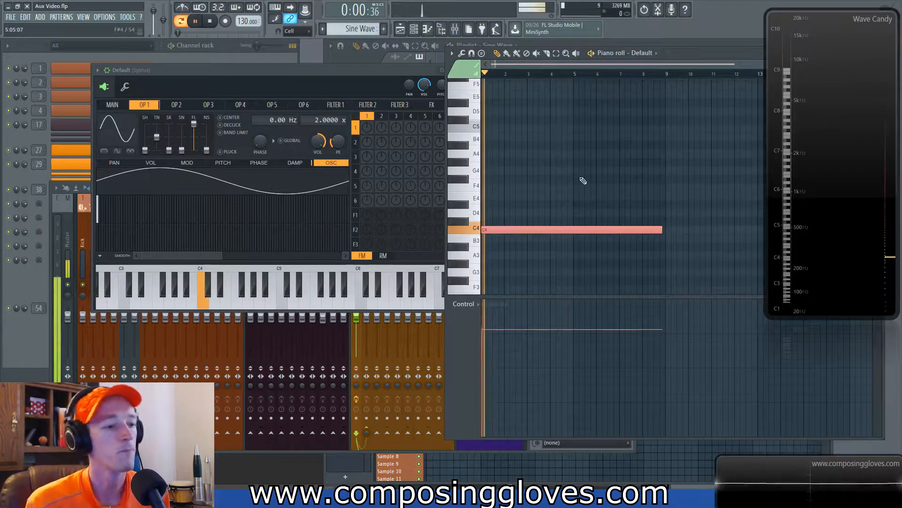
key("space")
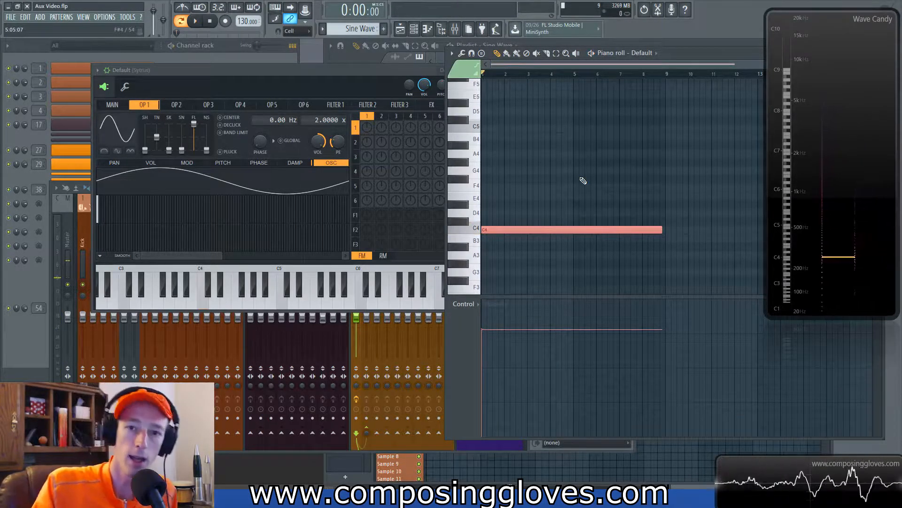
Step: Change operator 1's waveform shape to a sawtooth and play the note back to hear it
left_click_drag(145, 149, 144, 137)
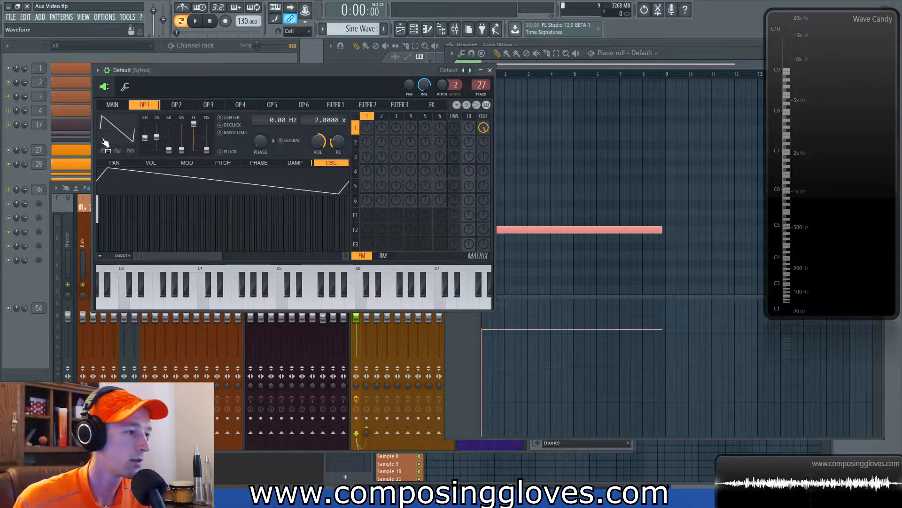
key("space")
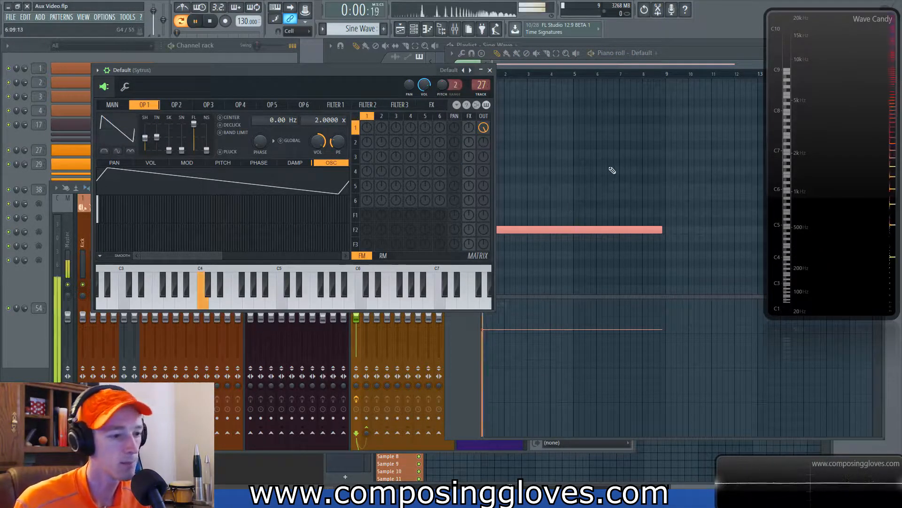
key("space")
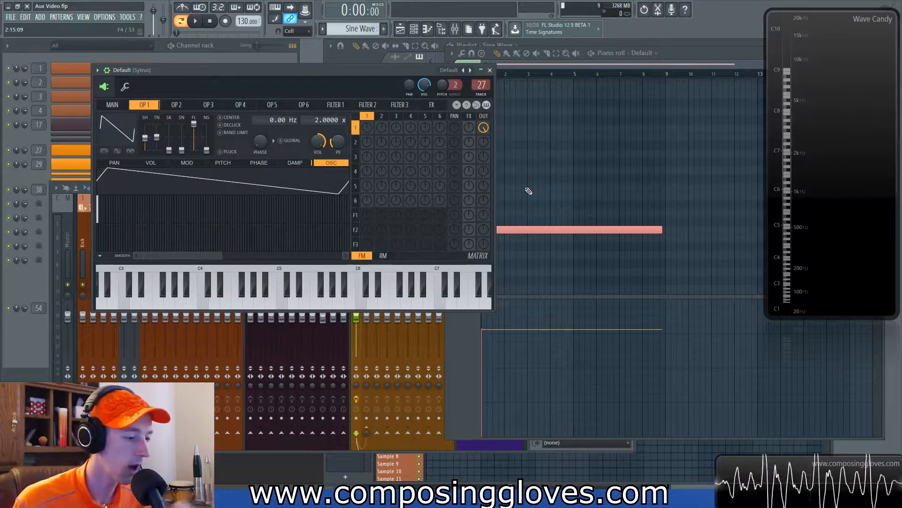
key("space")
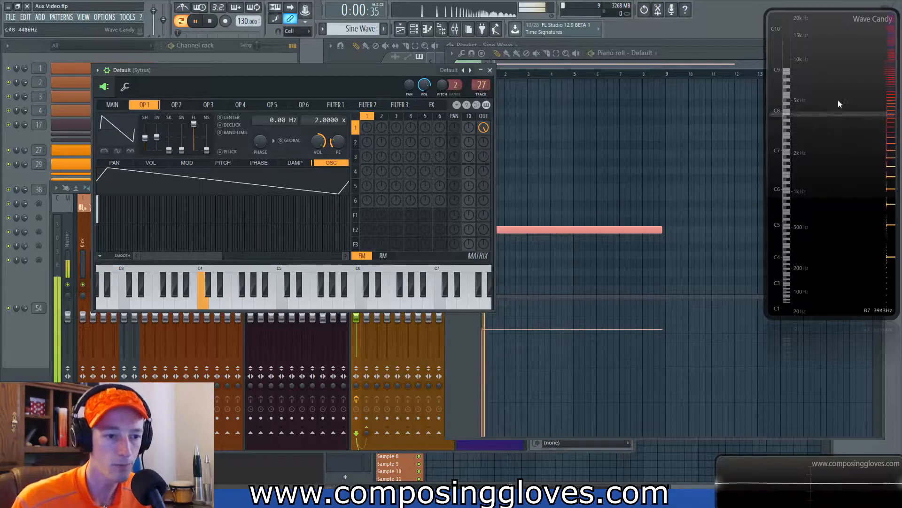
key("space")
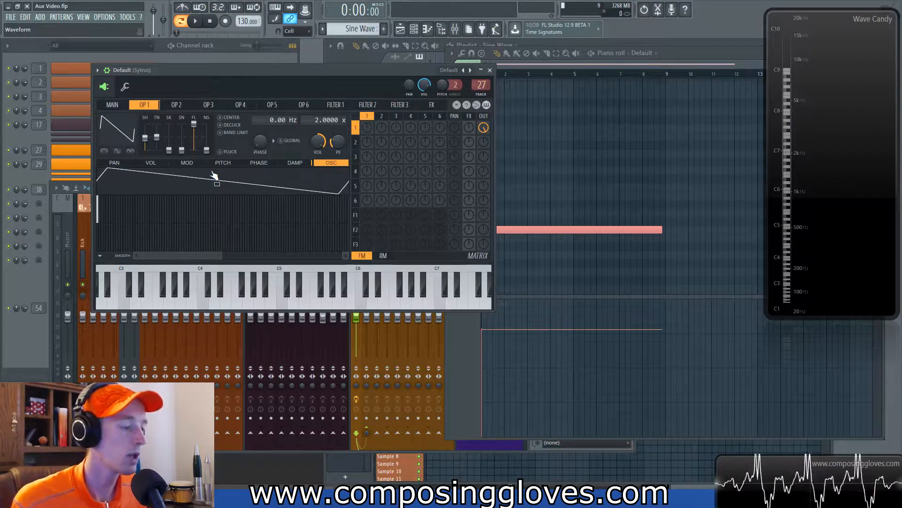
Step: Compare operator 2's sine settings with operator 1's sawtooth waveform
left_click(179, 106)
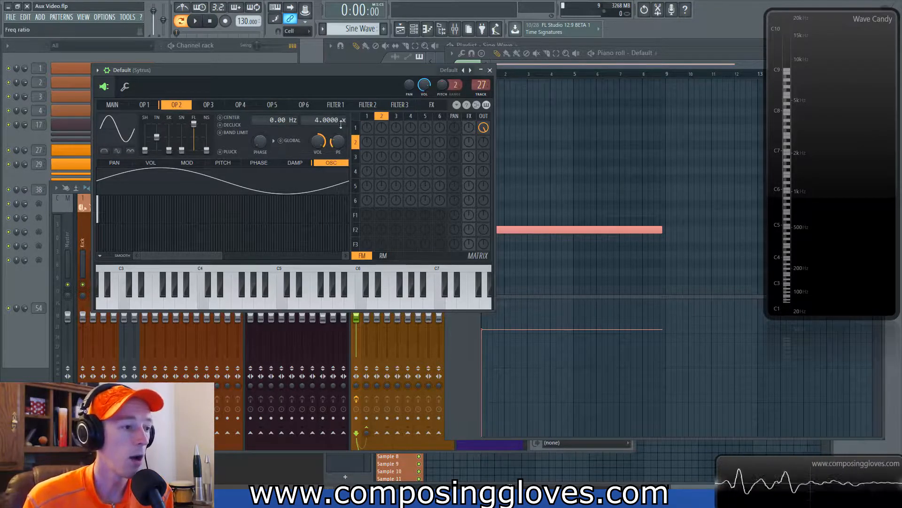
left_click(148, 106)
left_click(176, 107)
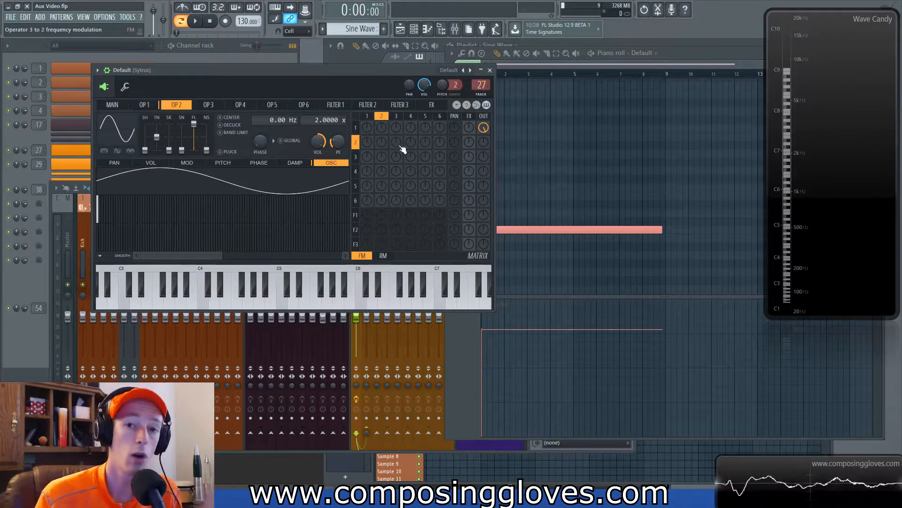
left_click(144, 104)
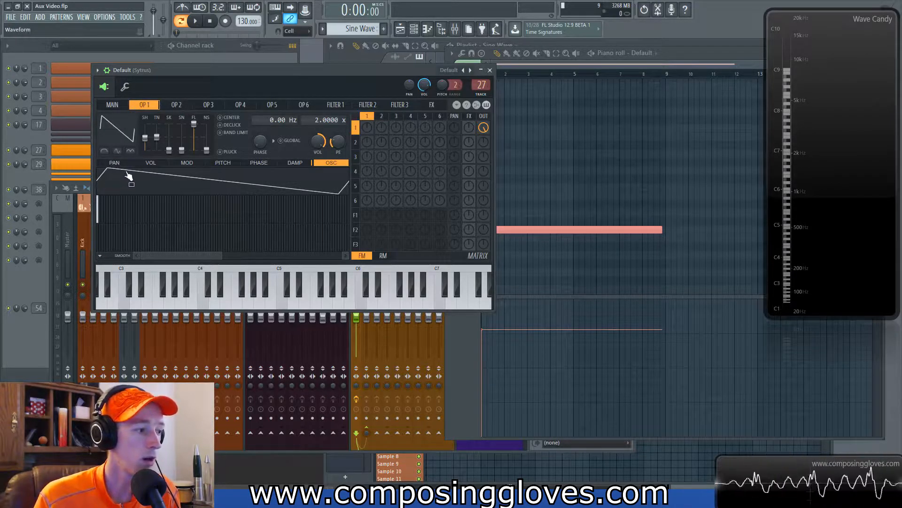
left_click(176, 106)
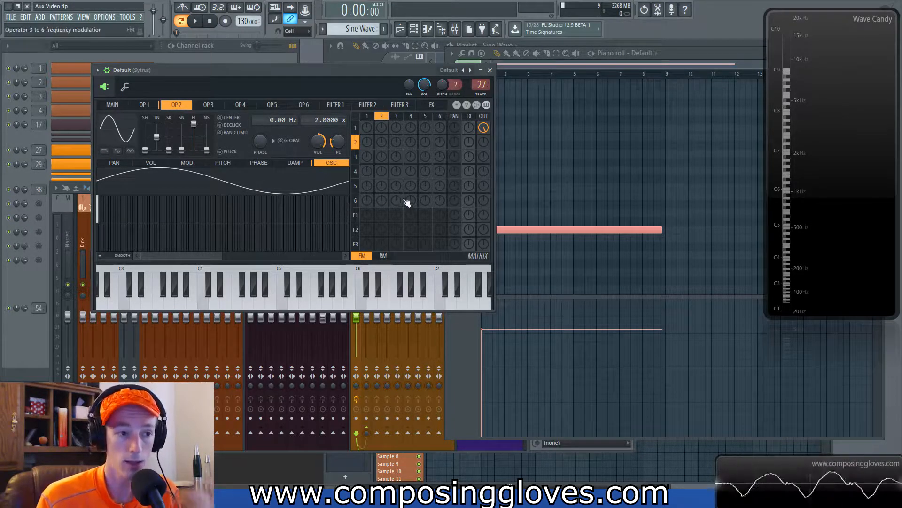
Step: Raise operator 2's output level in the Sytrus matrix and play the note back to hear the reinforcement
left_click_drag(484, 143, 484, 129)
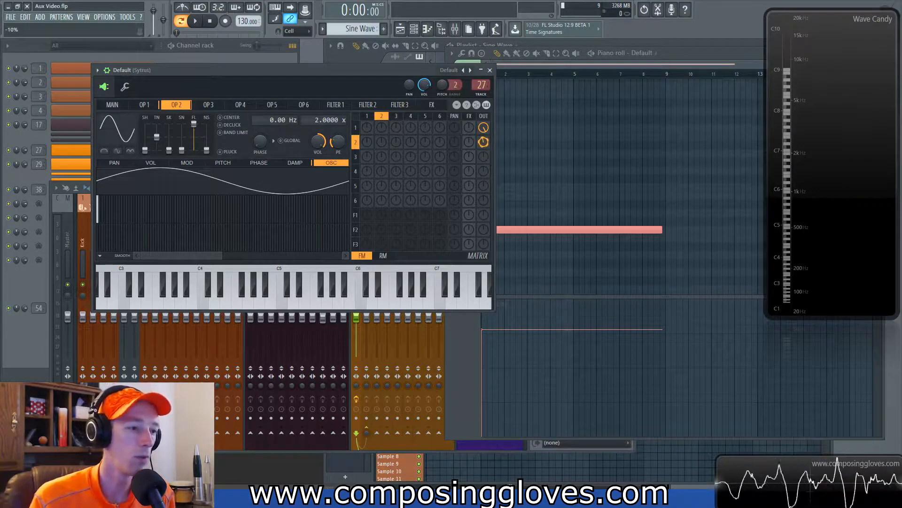
key("space")
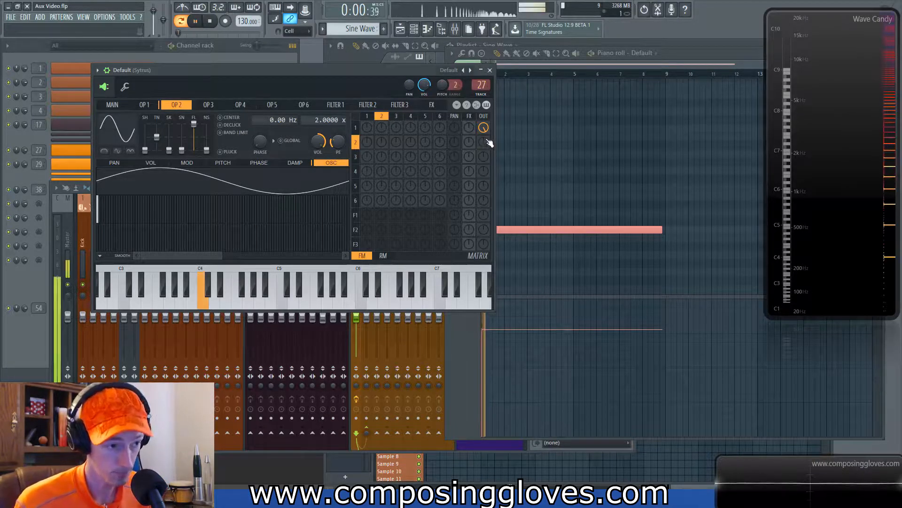
left_click_drag(484, 145, 484, 121)
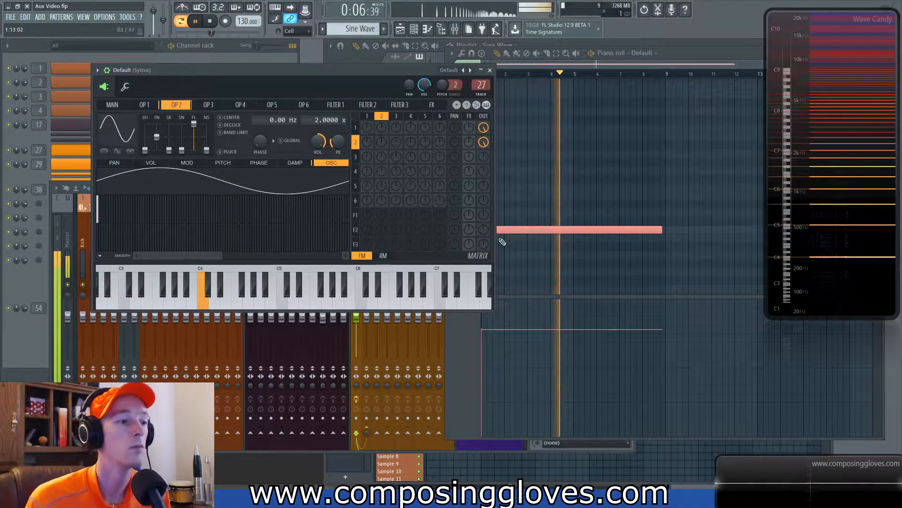
key("space")
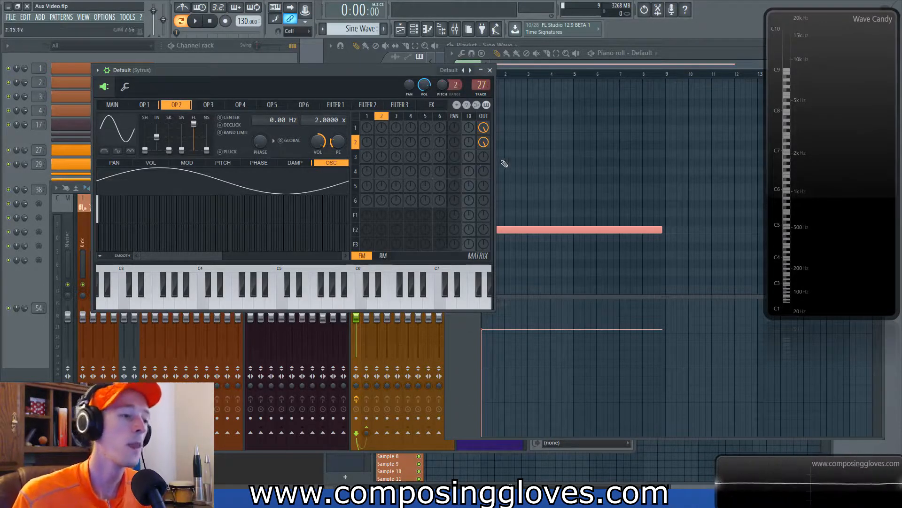
key("space")
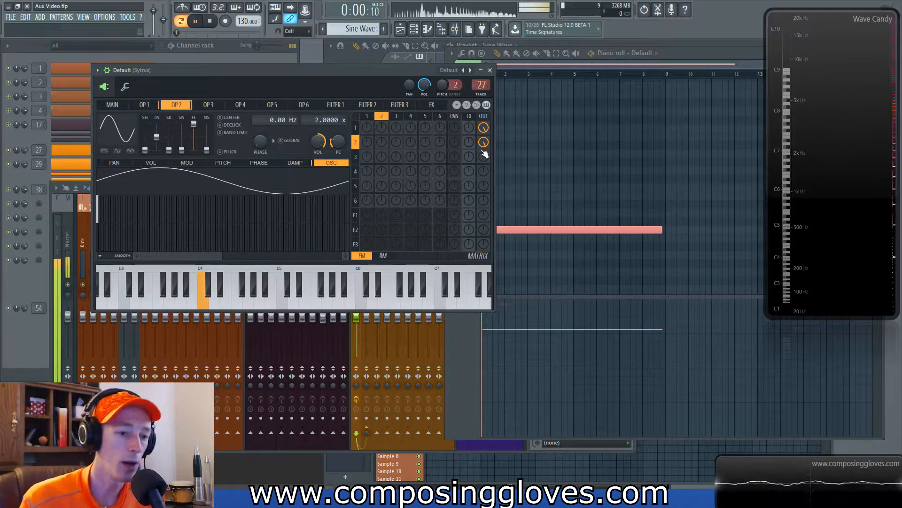
Step: Set operator 2's frequency ratio to 4 and play the note to compare the spectrum analyzer readout
key("space")
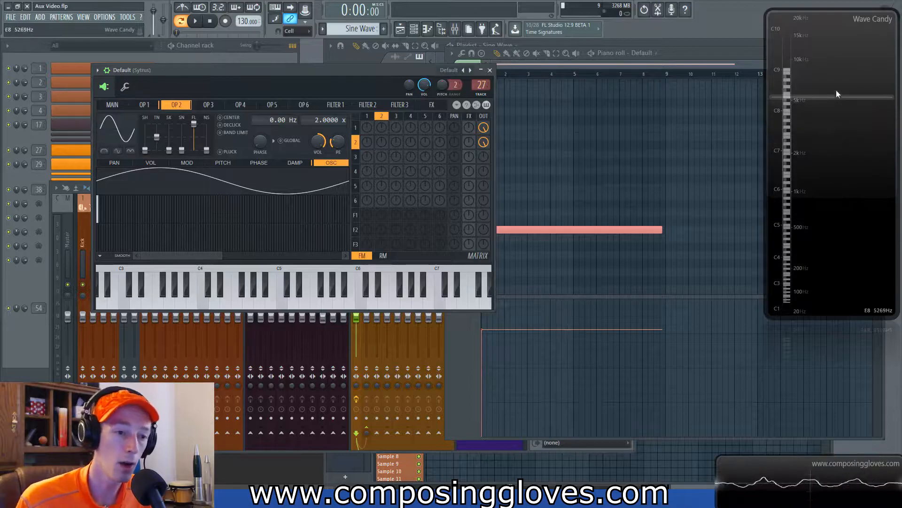
key("space")
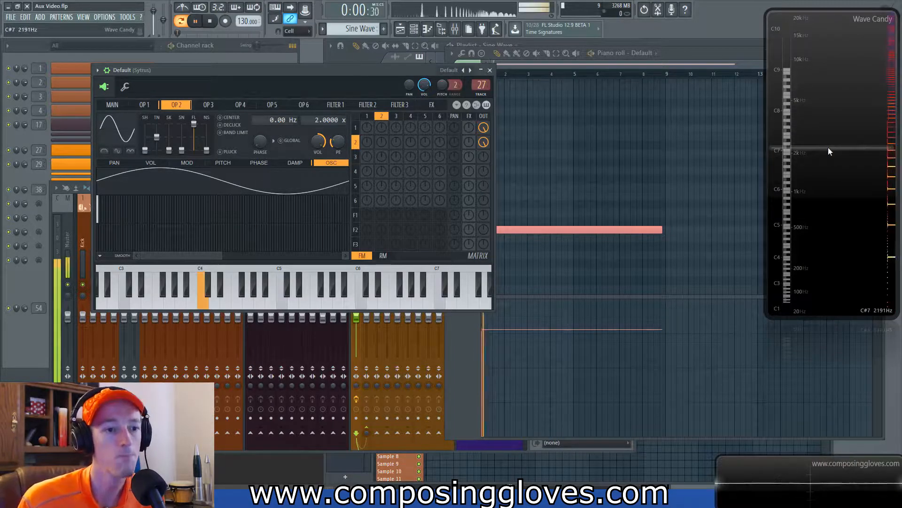
mouse_move(310, 121)
left_mouse_down()
mouse_move(310, 104)
mouse_move(316, 126)
left_mouse_up()
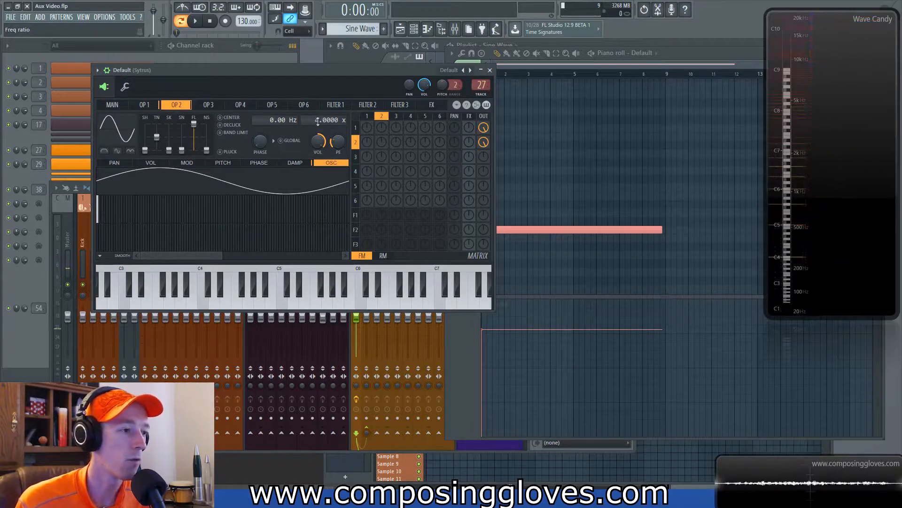
key("space")
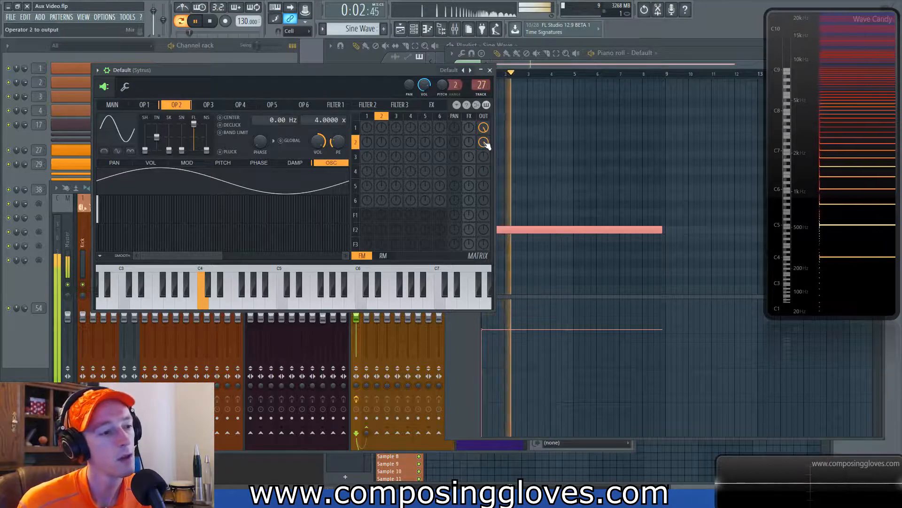
key("space")
key("space")
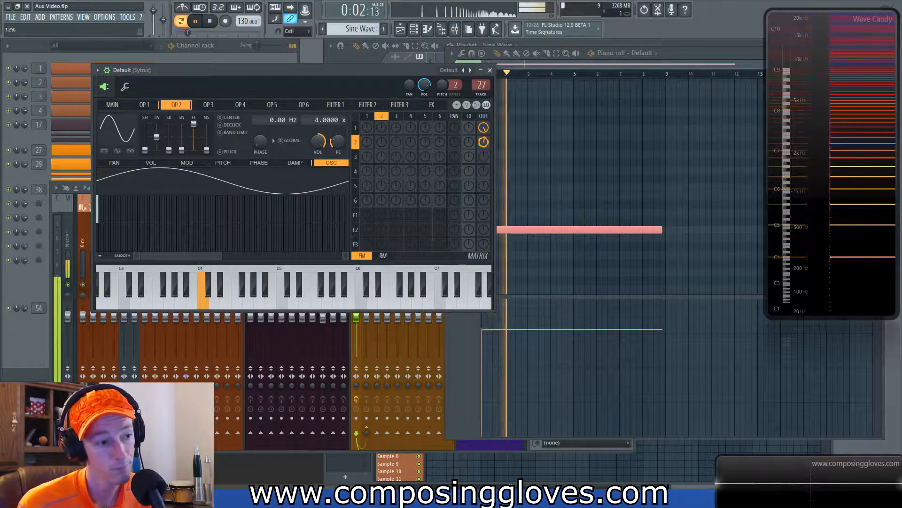
Step: Lower operator 2's output level to 35% and raise it back to 100% while playing the note
key("space")
key("space")
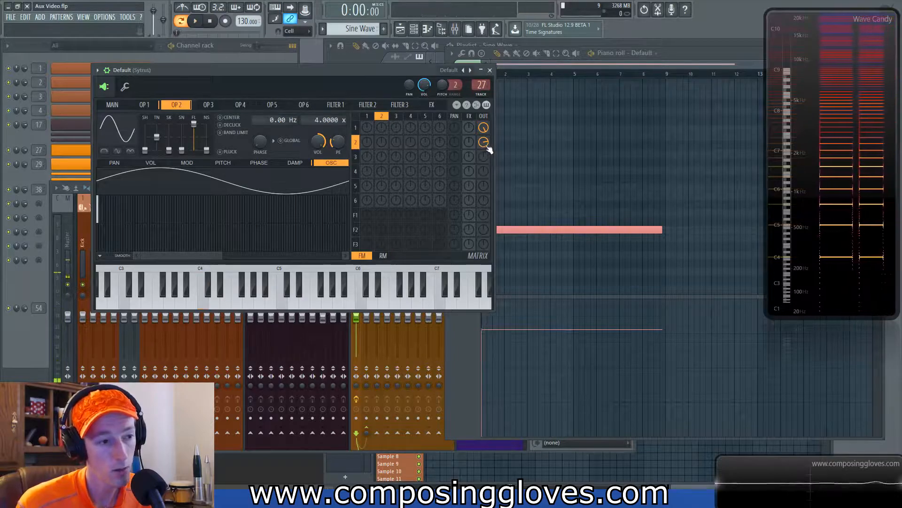
key("space")
scroll(489, 146, "down", 2)
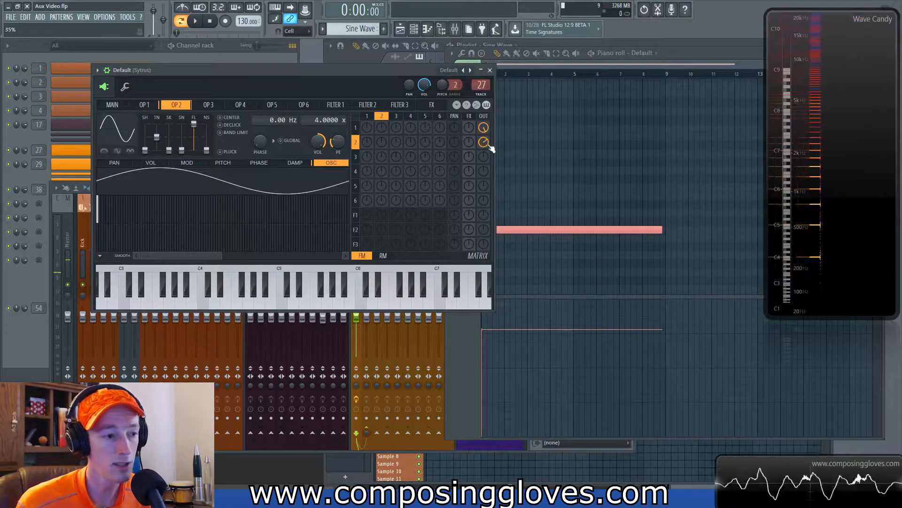
key("space")
scroll(489, 146, "up", 5)
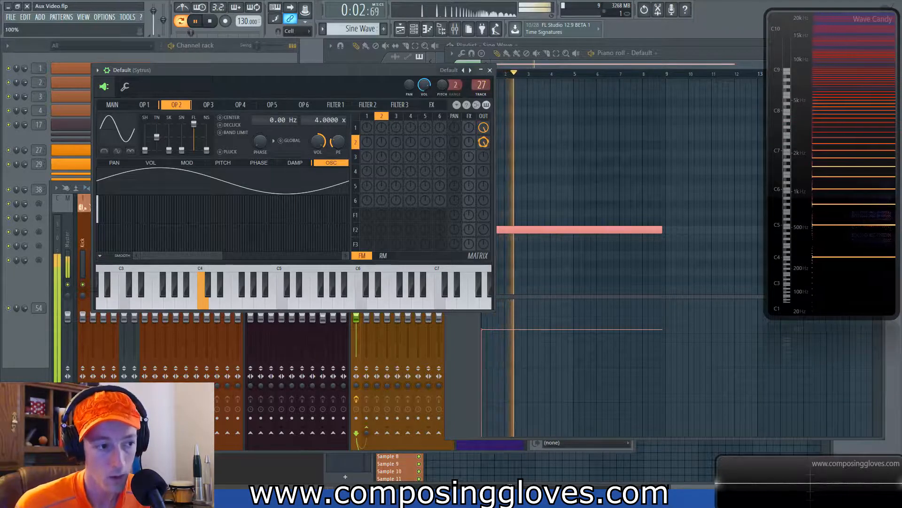
key("space")
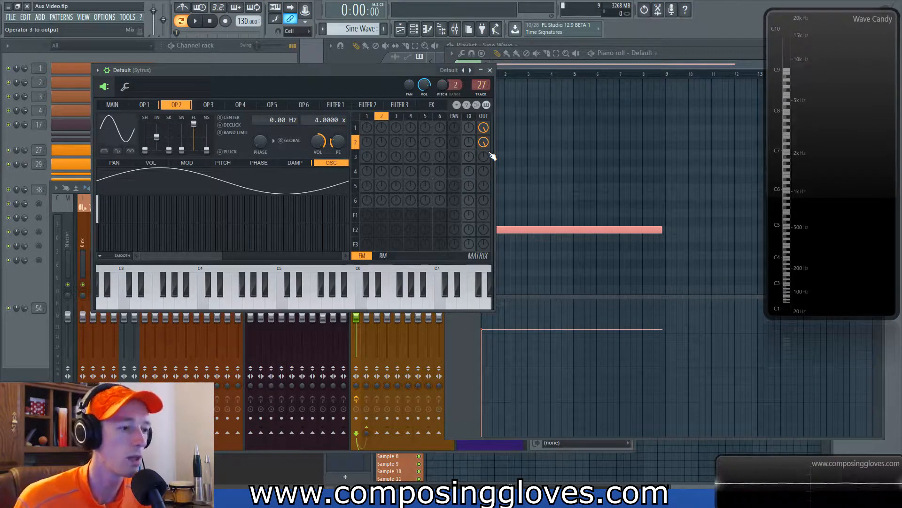
Step: Set operator 2's frequency ratio to 8 and play the note back
left_click(487, 146)
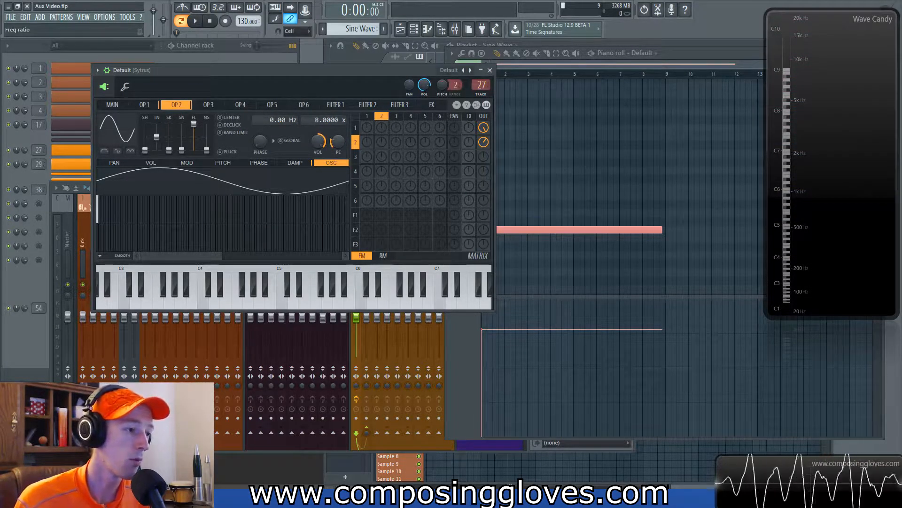
key("space")
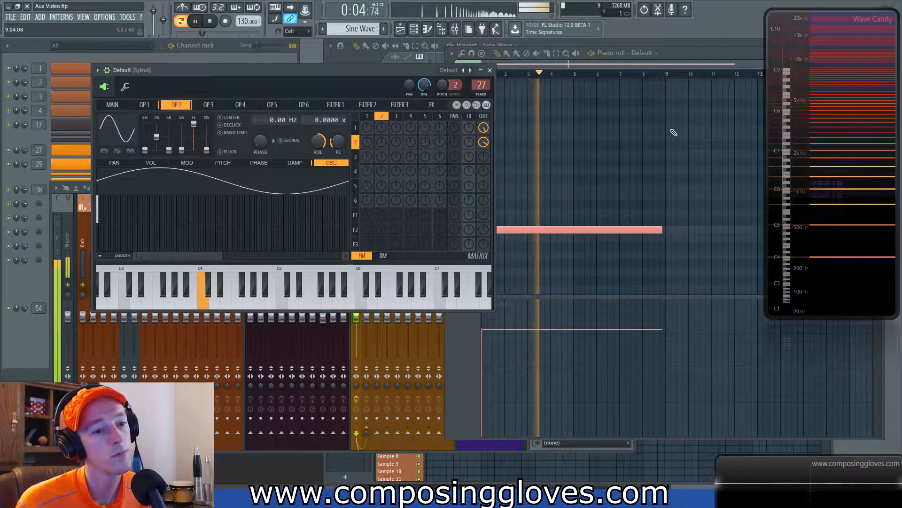
key("space")
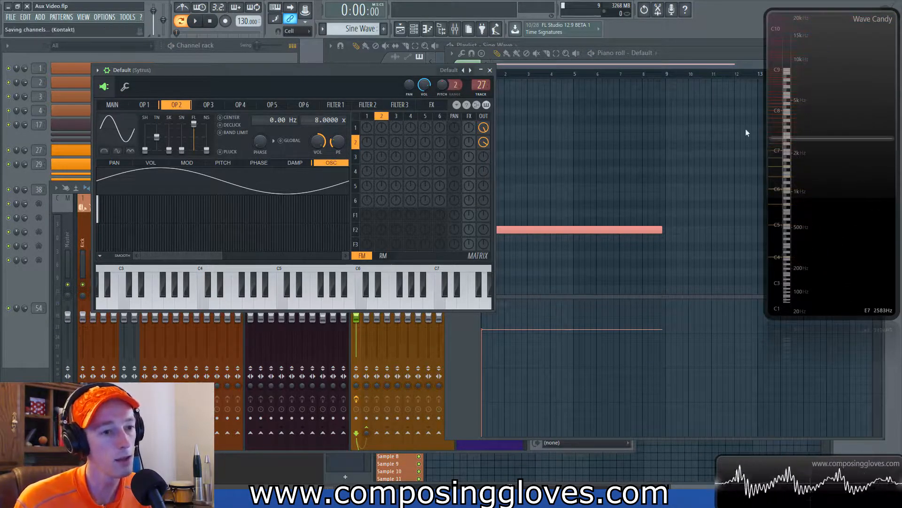
Step: Set operator 2's frequency ratio to 3 and adjust its output level while playing the note back
left_click(483, 142)
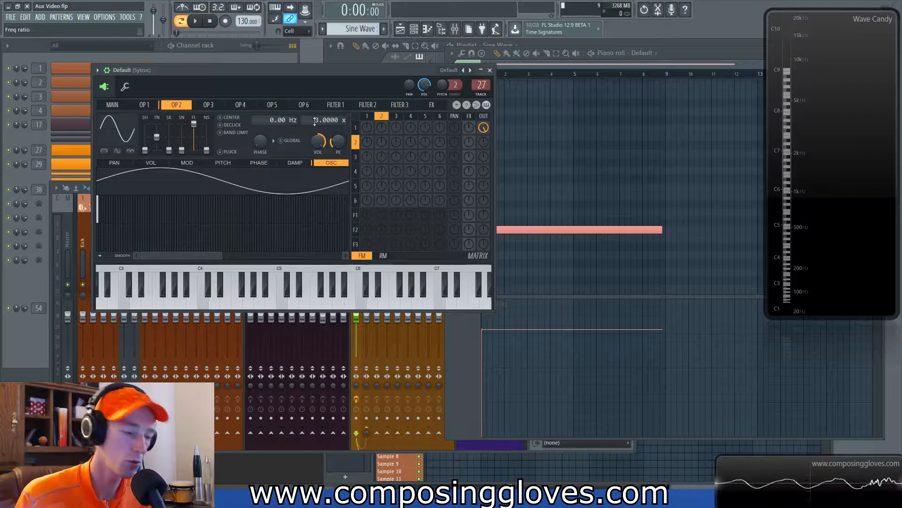
key("space")
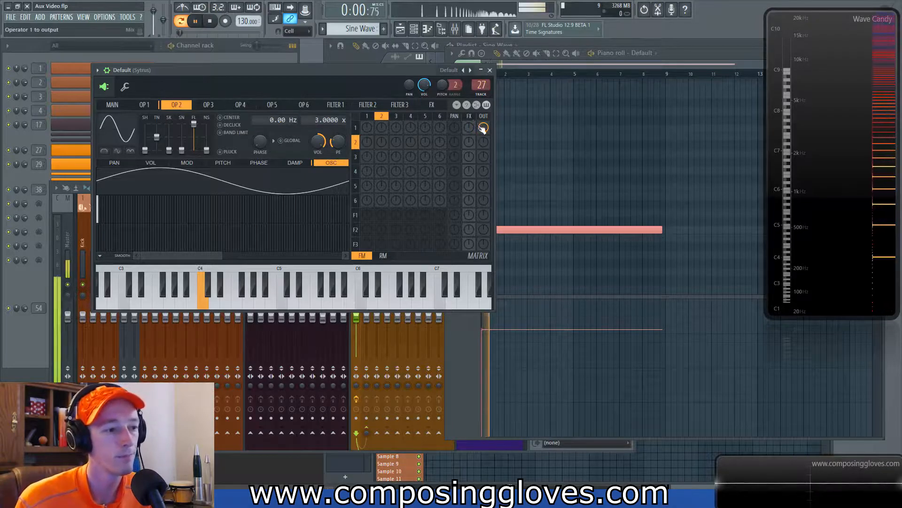
left_click_drag(484, 145, 484, 108)
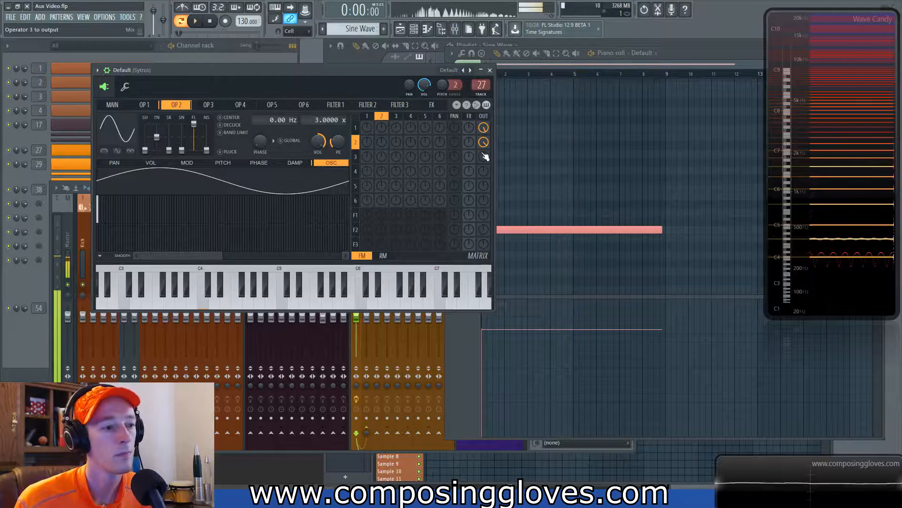
key("space")
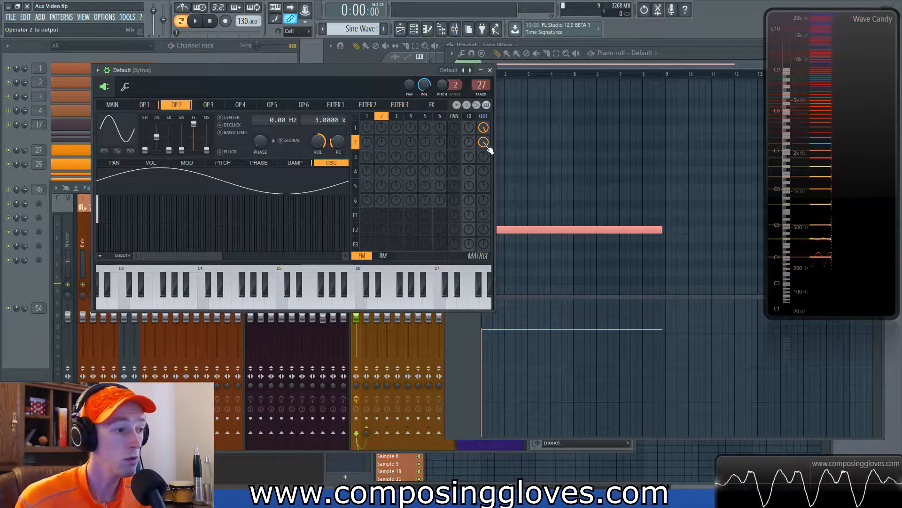
left_click_drag(486, 146, 487, 136)
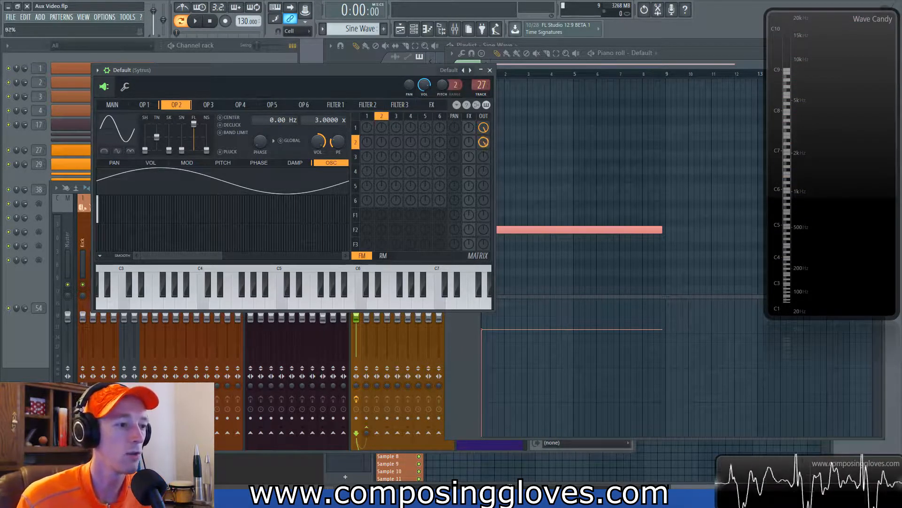
key("z")
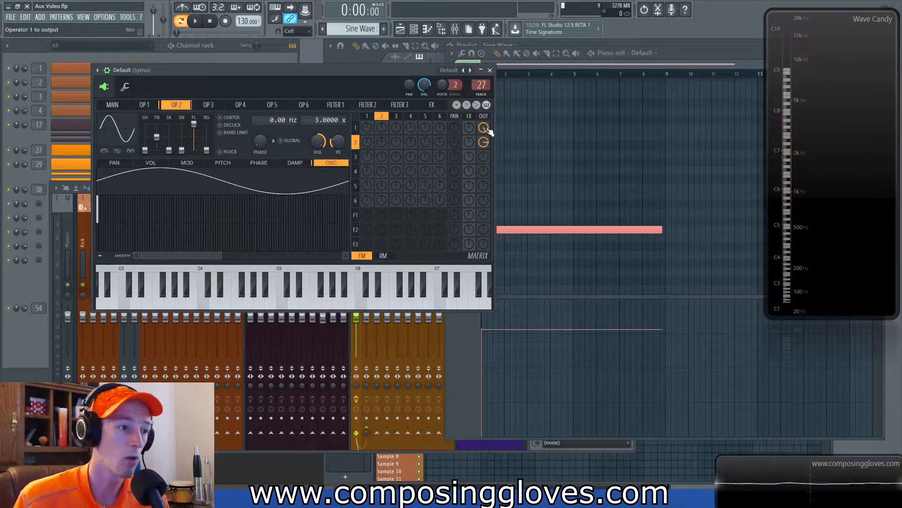
Step: Set operator 2's frequency ratio to 1 and adjust its output level in the matrix
left_click_drag(483, 142, 484, 134)
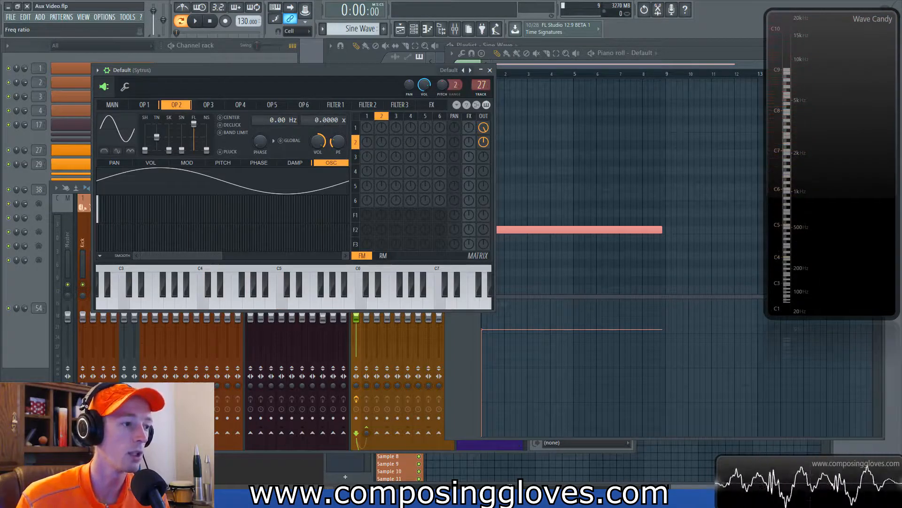
left_click_drag(318, 121, 317, 126)
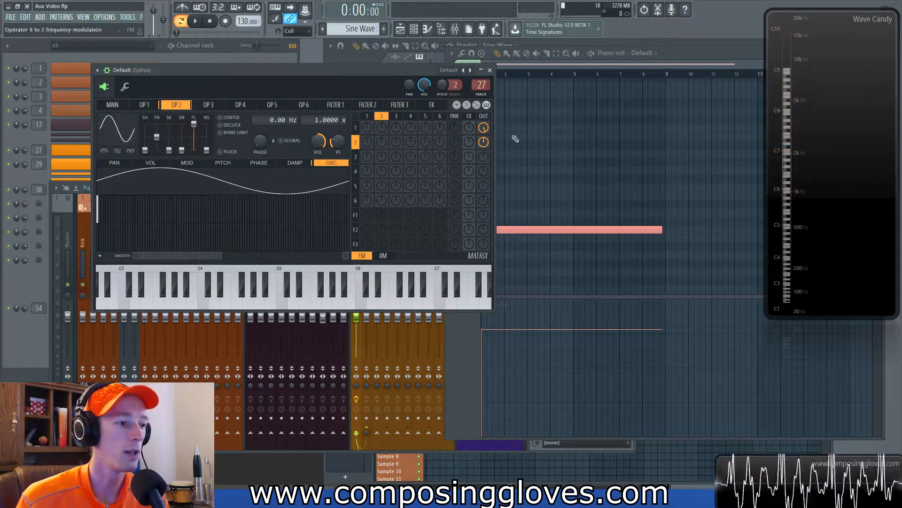
left_click_drag(485, 146, 485, 116)
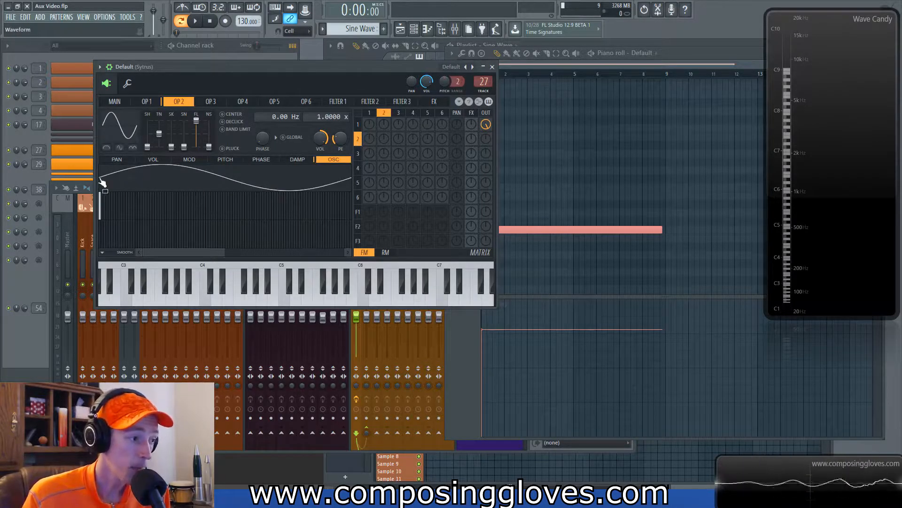
Step: Shift the phase of operator 2's sine harmonic and compare its waveform with operator 1's
mouse_move(103, 231)
left_mouse_down()
mouse_move(104, 243)
mouse_move(104, 209)
mouse_move(104, 241)
left_mouse_up()
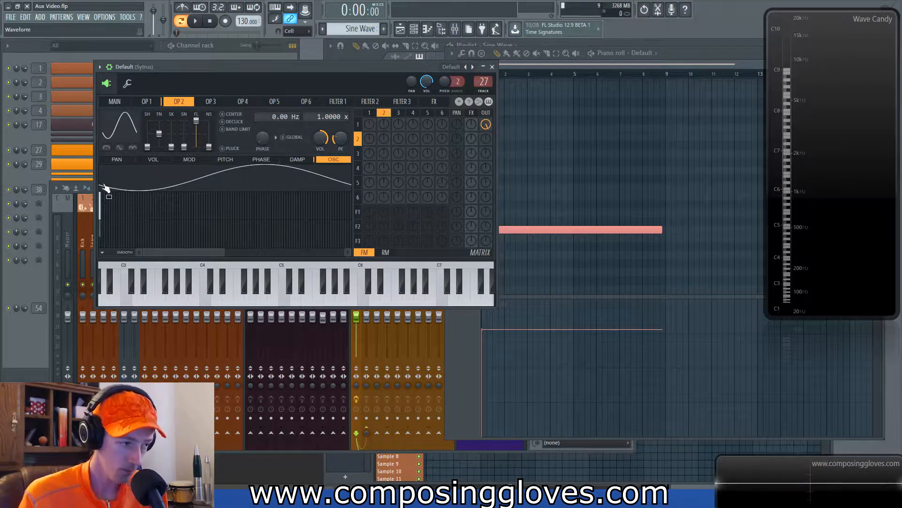
left_click(150, 102)
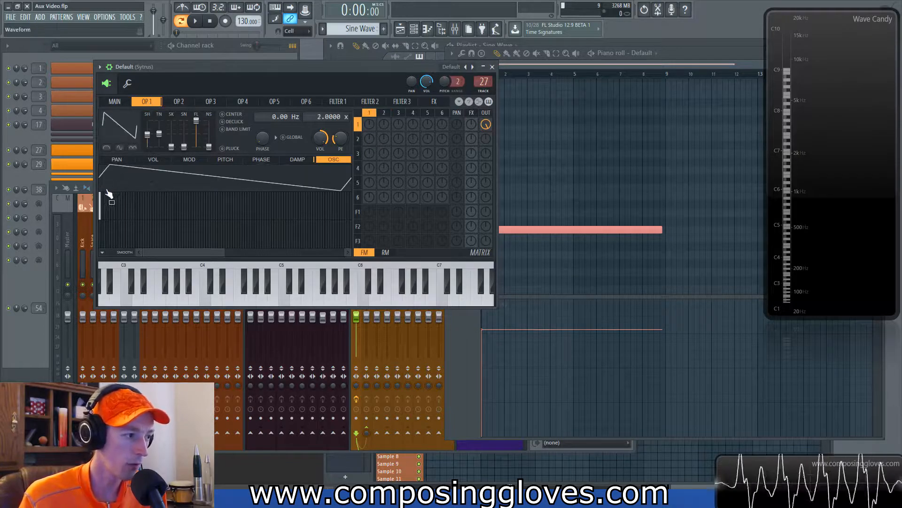
left_click(177, 102)
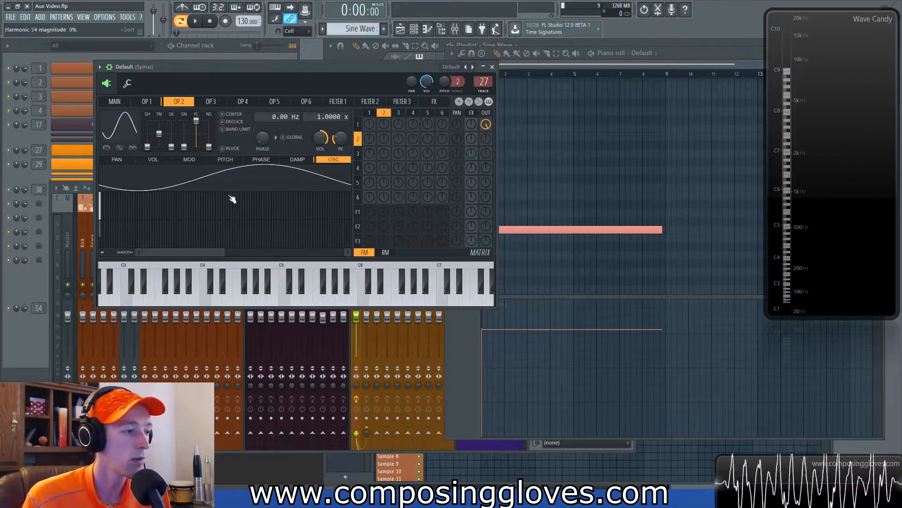
Step: Adjust operator 2's output level and play the note back on the spectrum analyzer
left_click_drag(486, 139, 487, 141)
key("space")
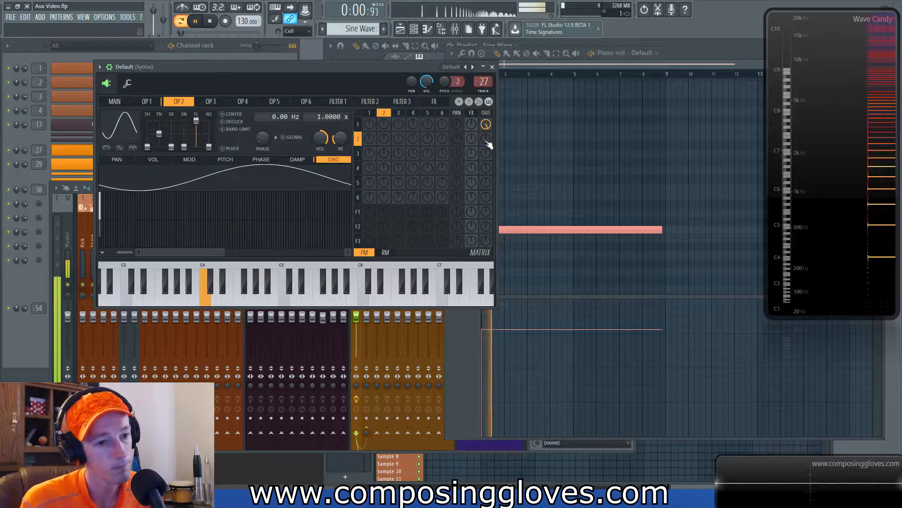
left_click_drag(489, 145, 489, 137)
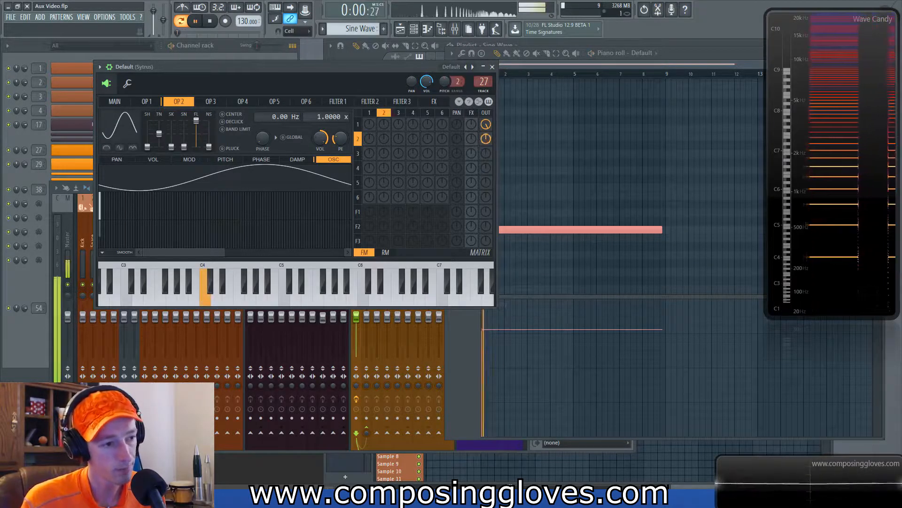
key("space")
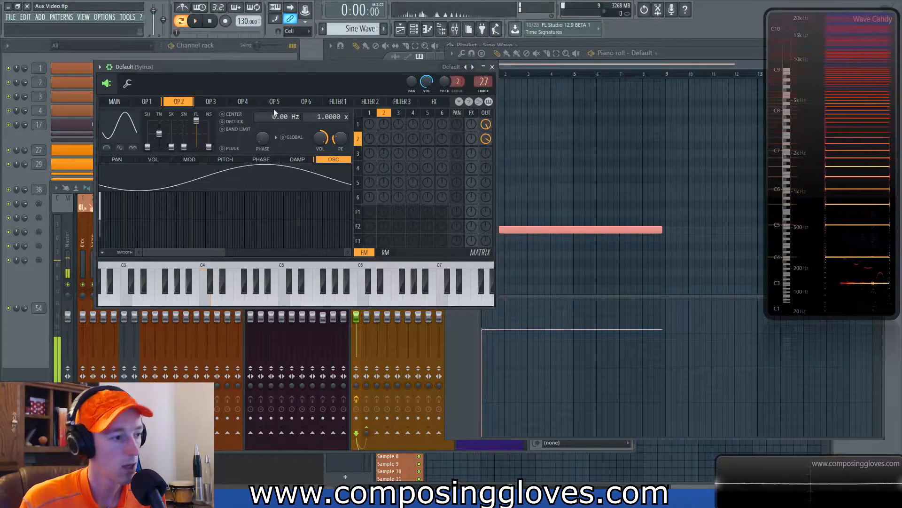
Step: Set operator 2's frequency ratio to 2, adjust its output level, and play the note back
left_click_drag(323, 120, 324, 115)
left_click_drag(487, 143, 487, 155)
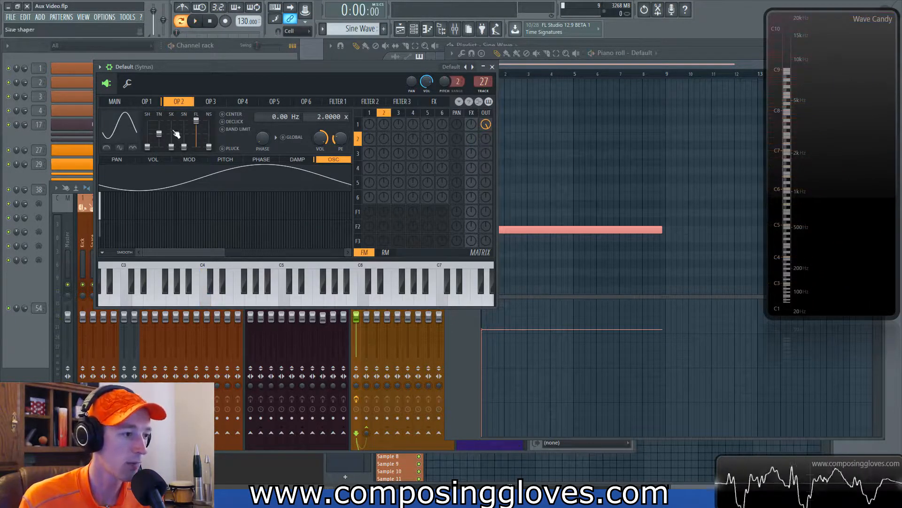
left_click(147, 101)
left_click(178, 101)
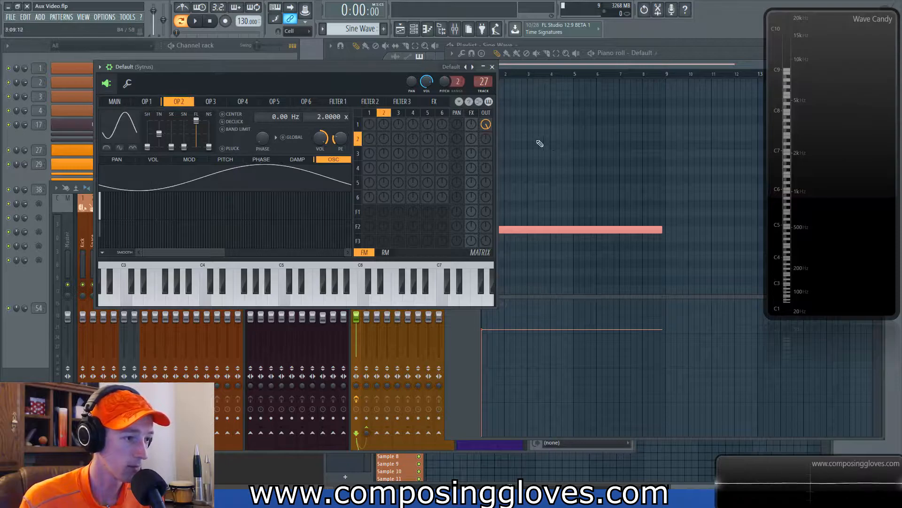
key("space")
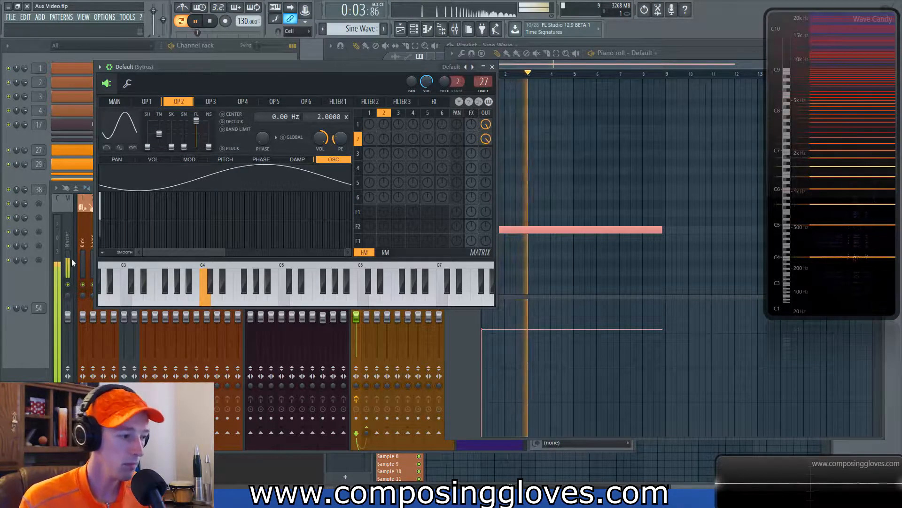
key("space")
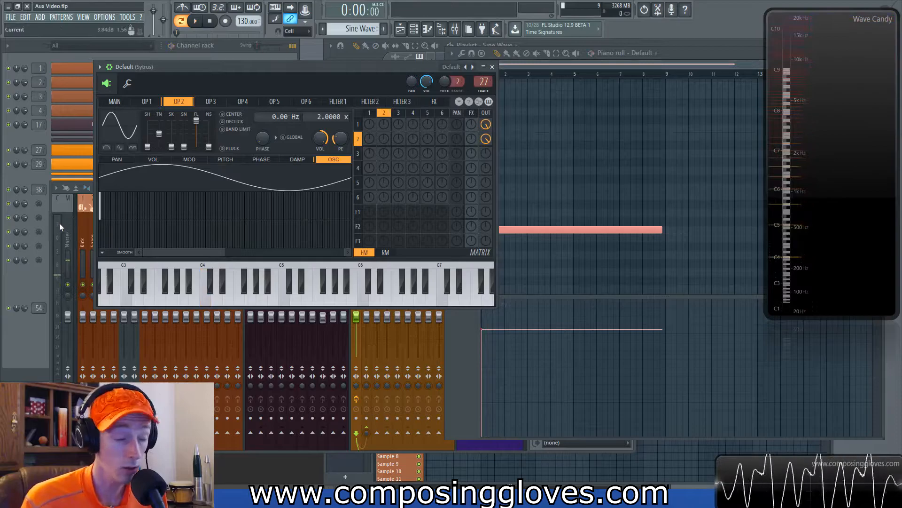
Step: Experiment with operator 2's first-harmonic phase while playing the note, then reset it and switch to operator 1
left_click(100, 234)
key("space")
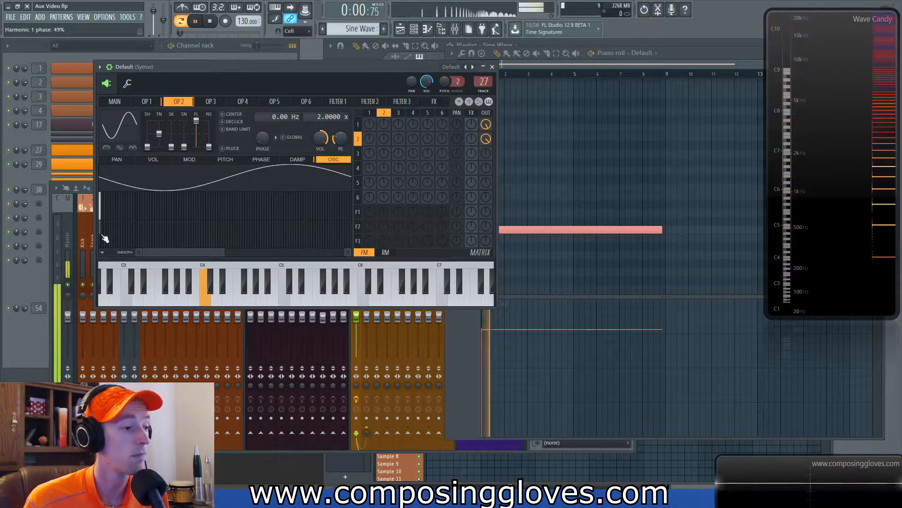
key("space")
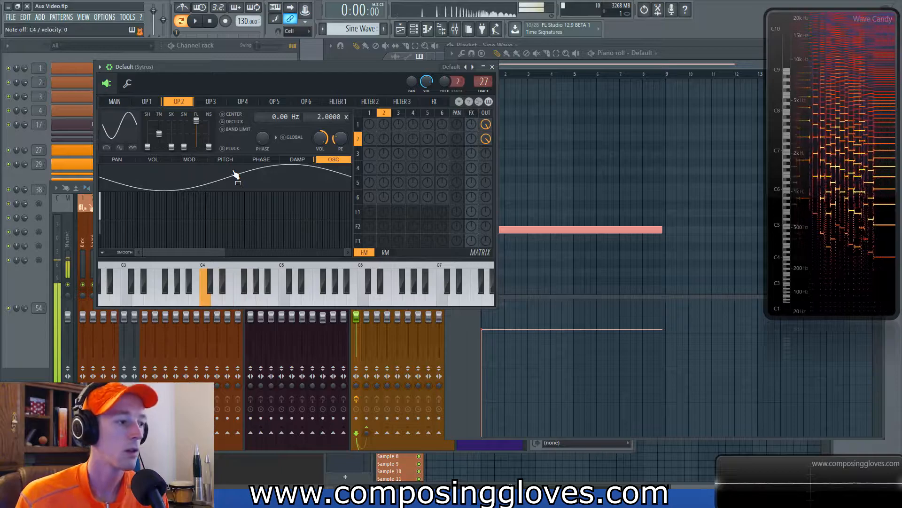
right_click(101, 229)
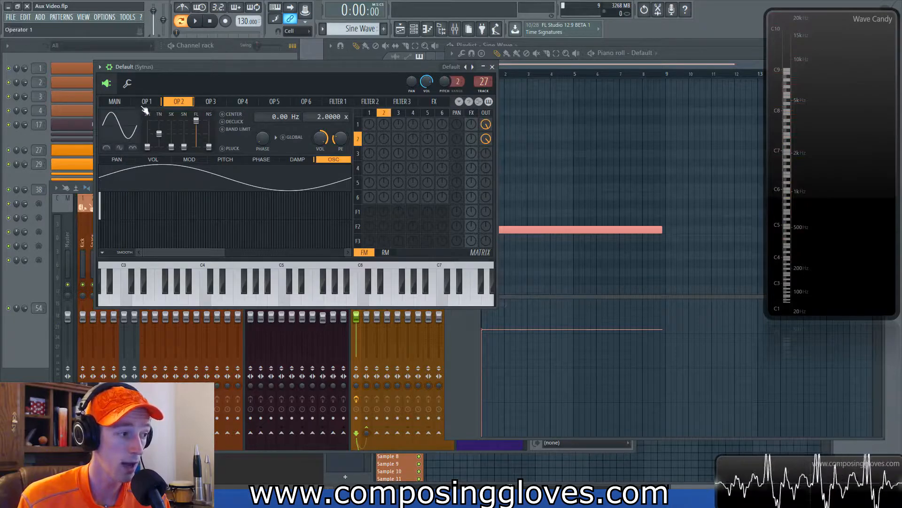
left_click(147, 101)
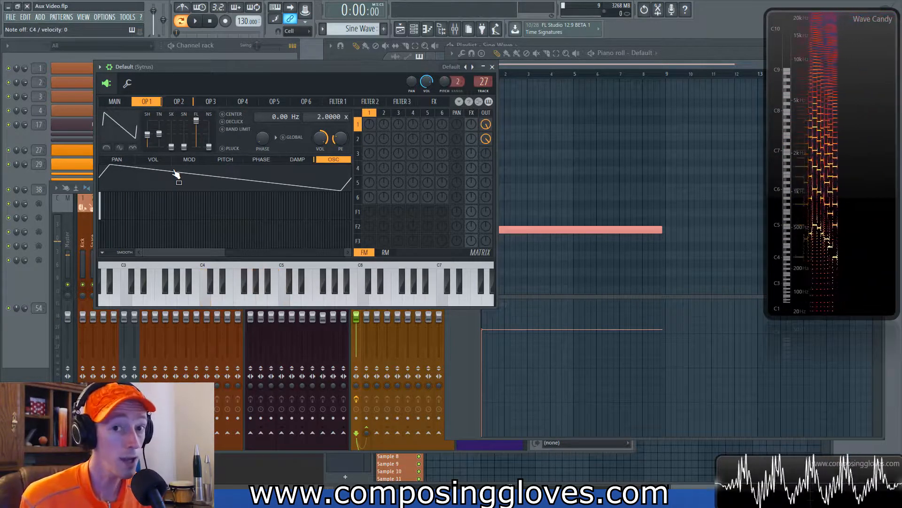
Step: Open the plugin picker for the Snare mixer track's first effect slot and search it for oz
left_click_drag(302, 65, 538, 65)
left_click(218, 187)
left_click(92, 221)
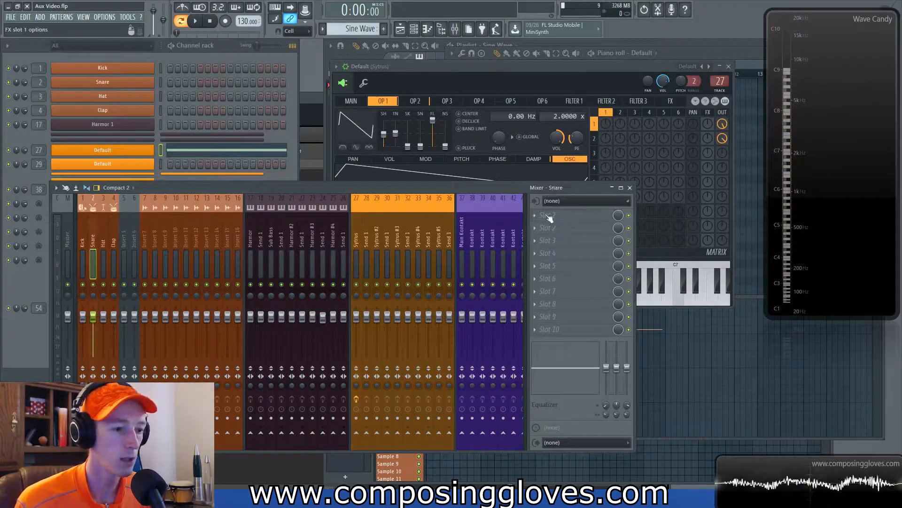
left_click(564, 215)
left_click(231, 15)
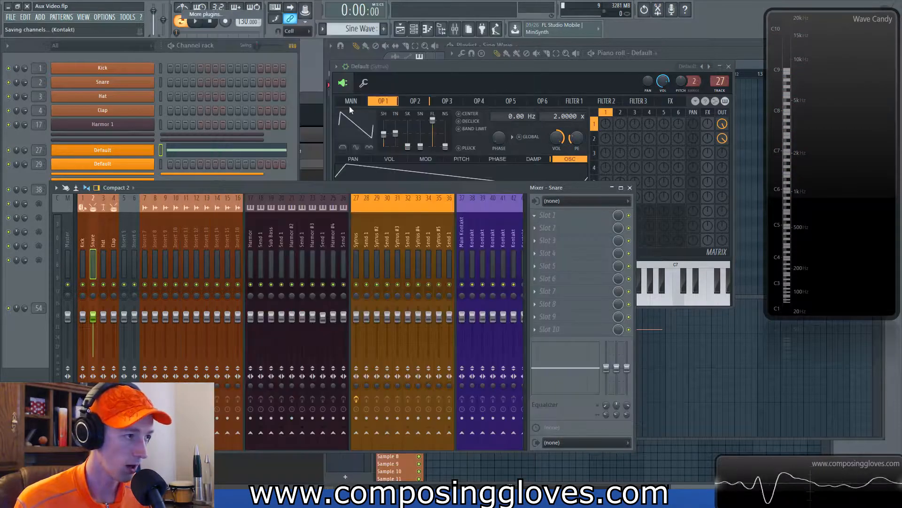
type("izot")
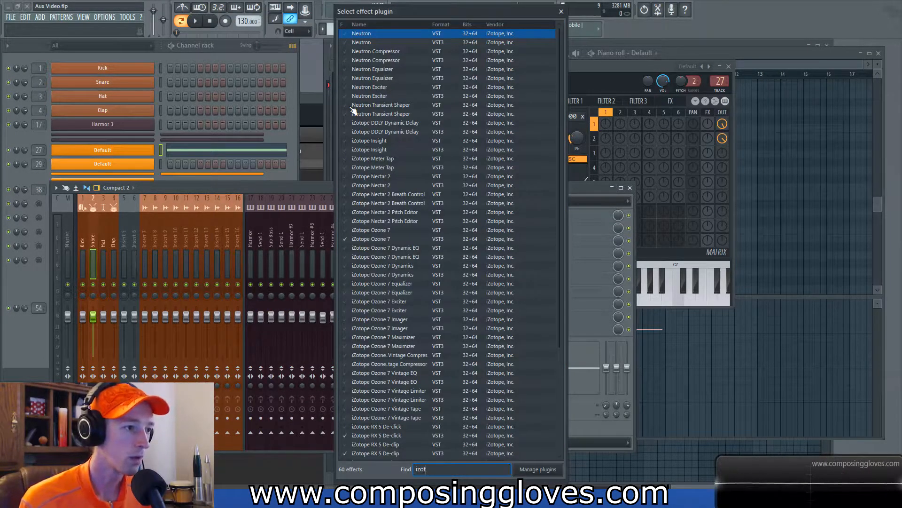
type("op")
key("BackSpace")
key("BackSpace")
key("BackSpace")
key("BackSpace")
key("BackSpace")
key("BackSpace")
type("oz")
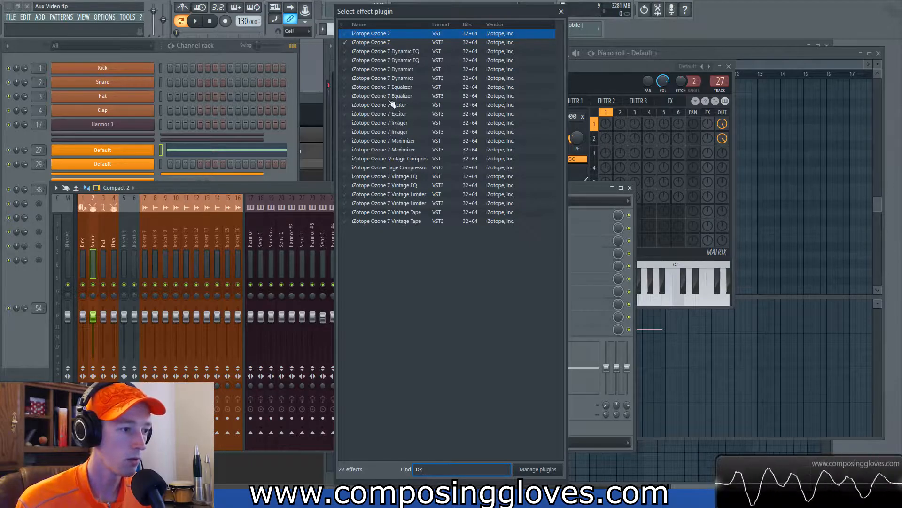
Step: Load iZotope Ozone 7 Equalizer into the Snare track's effect slot
left_click(378, 214)
left_click(387, 152)
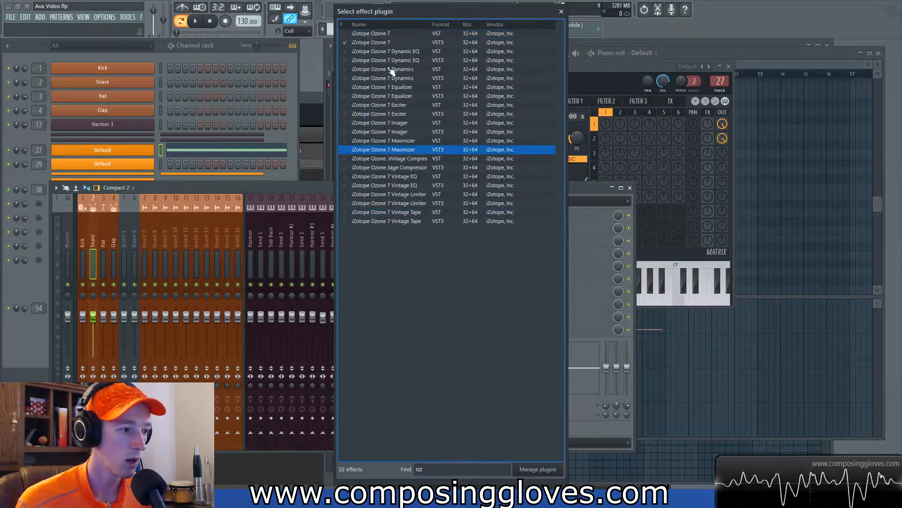
left_click(390, 71)
left_click(378, 37)
left_click(391, 114)
left_click(393, 87)
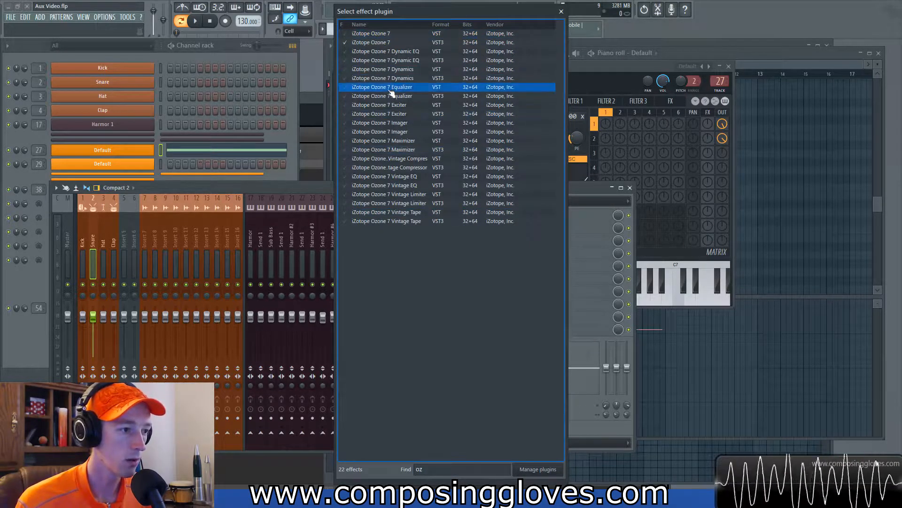
double_click(387, 87)
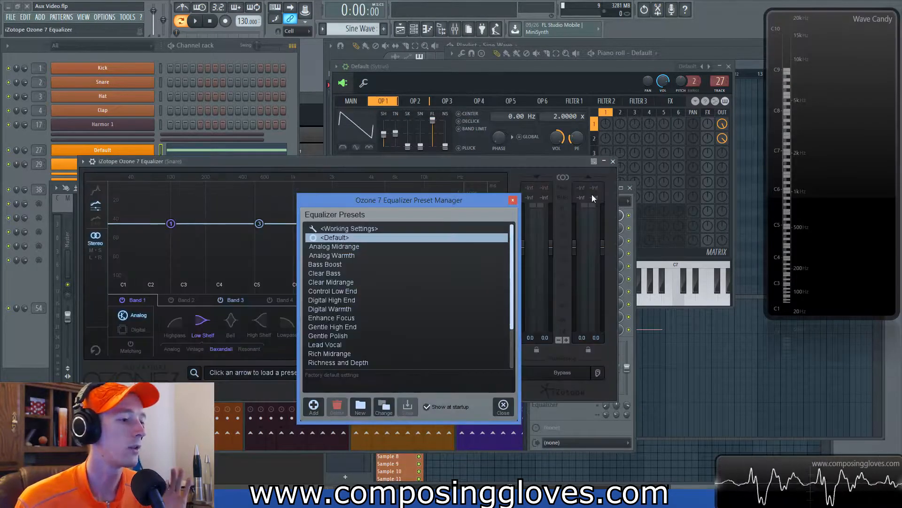
Step: Close the equalizer's preset manager and cut a narrow band 3 notch around 646 Hz
left_click(504, 160)
left_click_drag(503, 161, 544, 73)
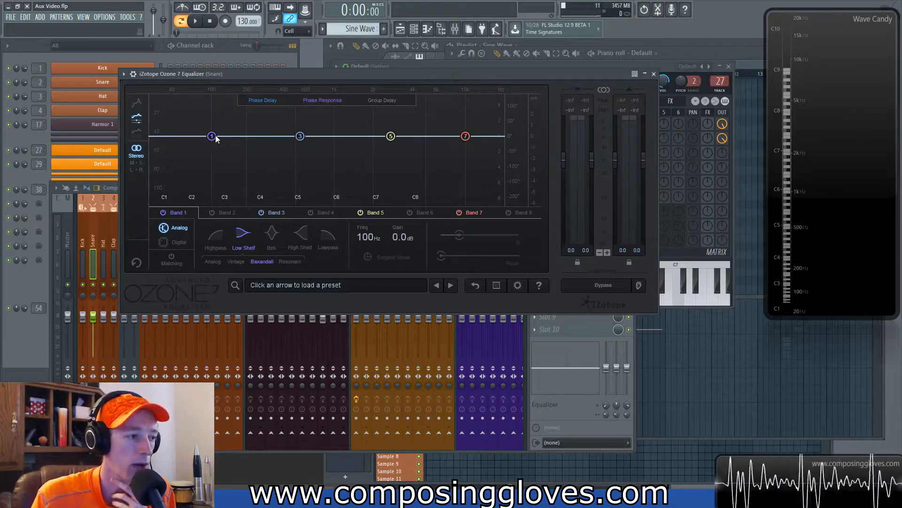
left_click_drag(303, 137, 309, 181)
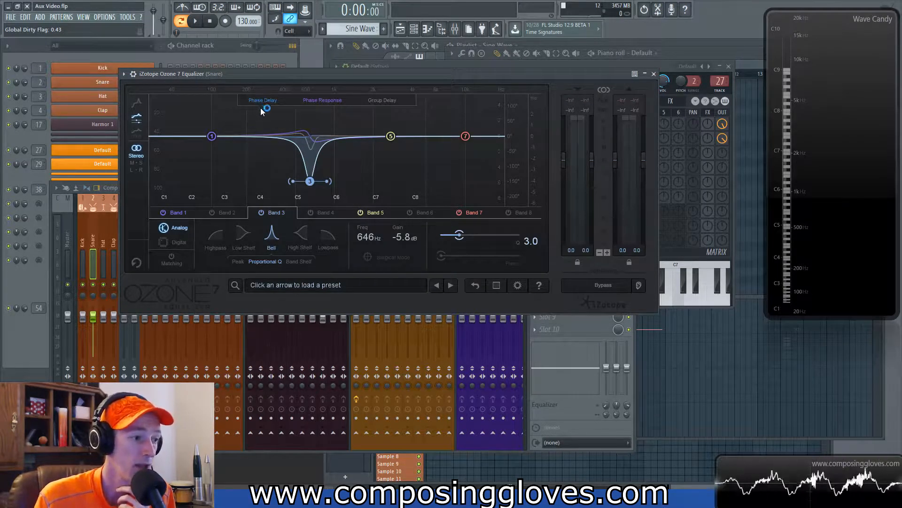
left_click_drag(310, 182, 326, 172)
Step: Move the band 1 low shelf to about 329 Hz and -6.8 dB, then close the equalizer
left_click_drag(211, 136, 271, 190)
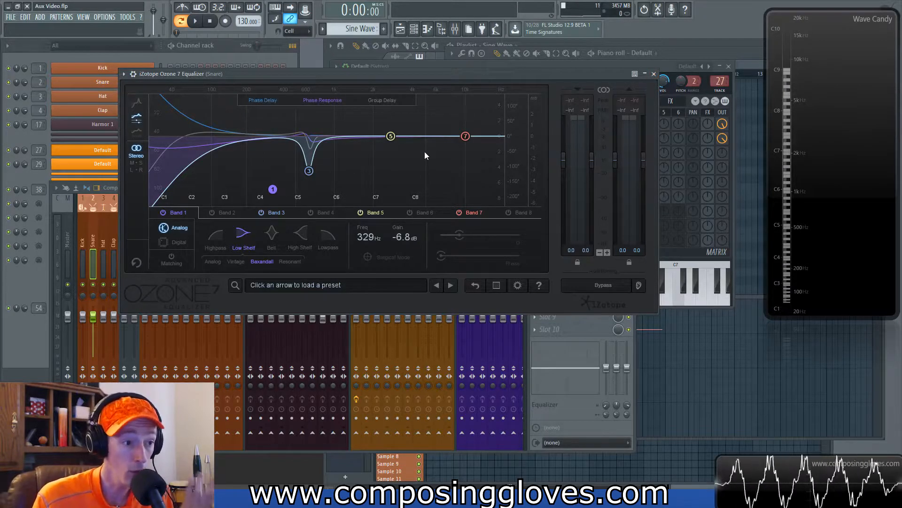
left_click_drag(547, 75, 567, 209)
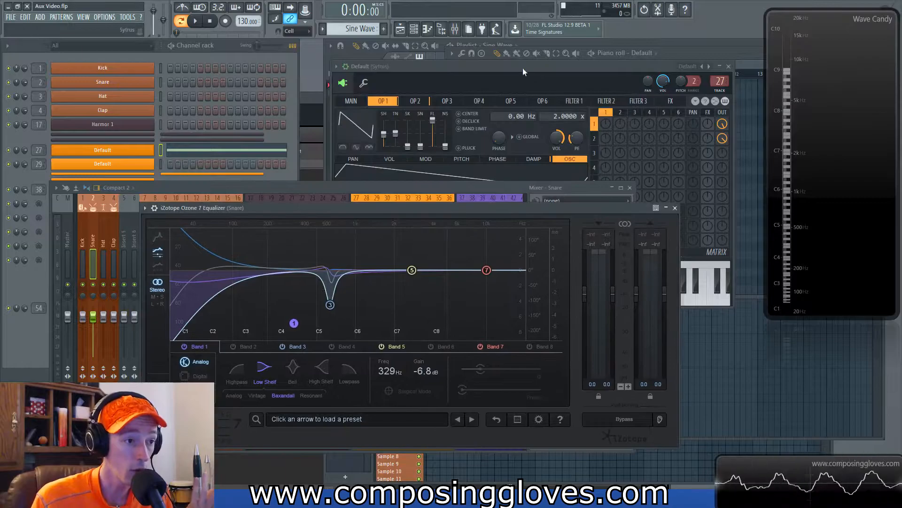
left_click(522, 68)
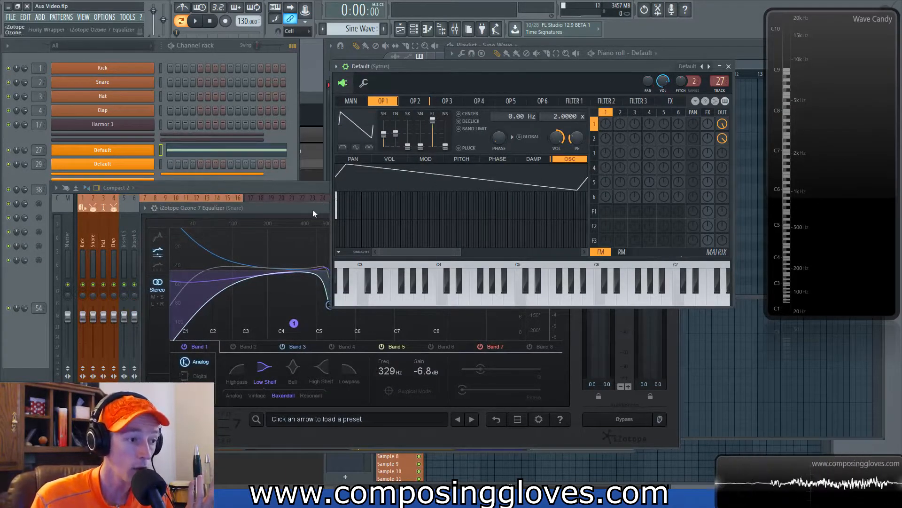
left_click(331, 211)
left_click_drag(331, 210, 336, 92)
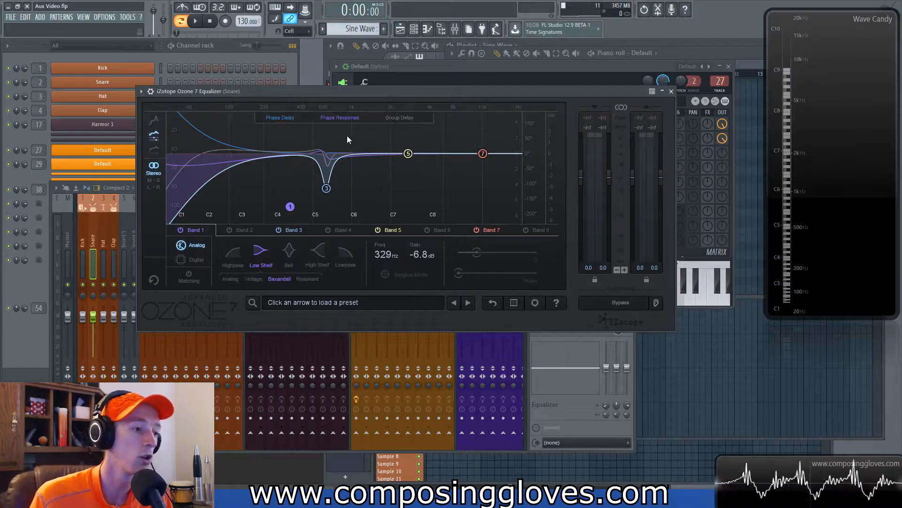
left_click(671, 91)
left_click(564, 337)
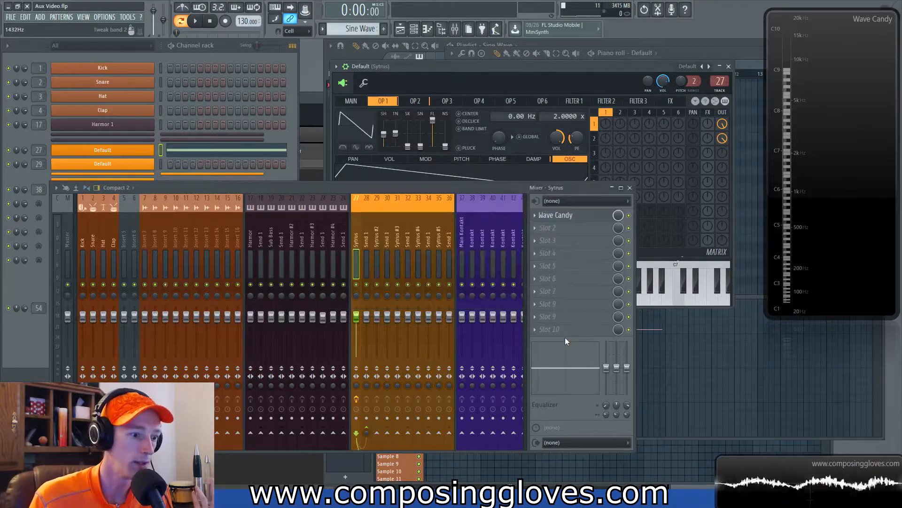
left_click(540, 220)
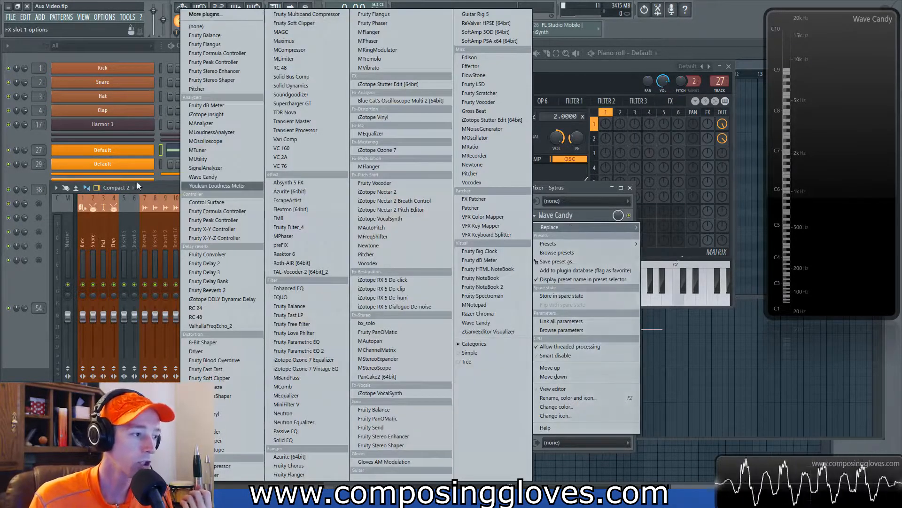
left_click(169, 186)
left_click(67, 239)
left_click(83, 236)
left_click(104, 238)
left_click(113, 237)
left_click_drag(165, 237, 360, 247)
left_click(571, 69)
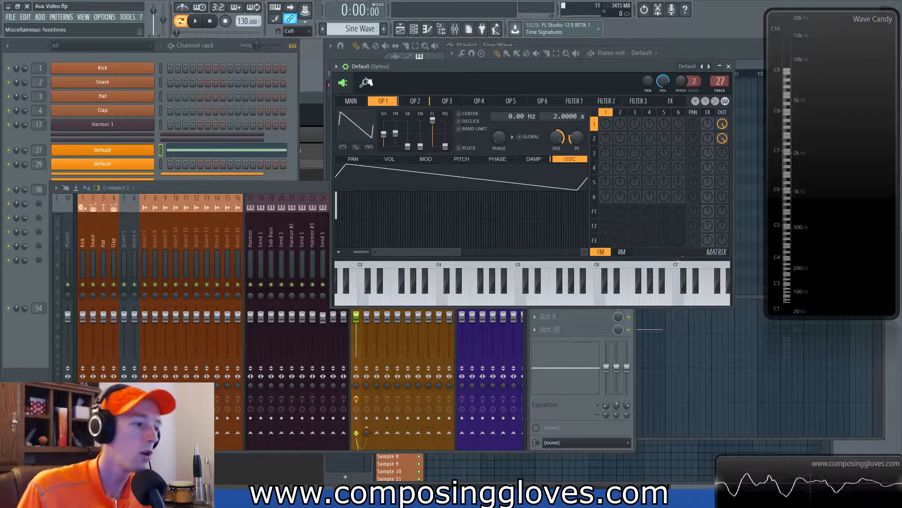
Step: Switch to operator 2 and change its waveform shape toward a triangle
left_click(421, 99)
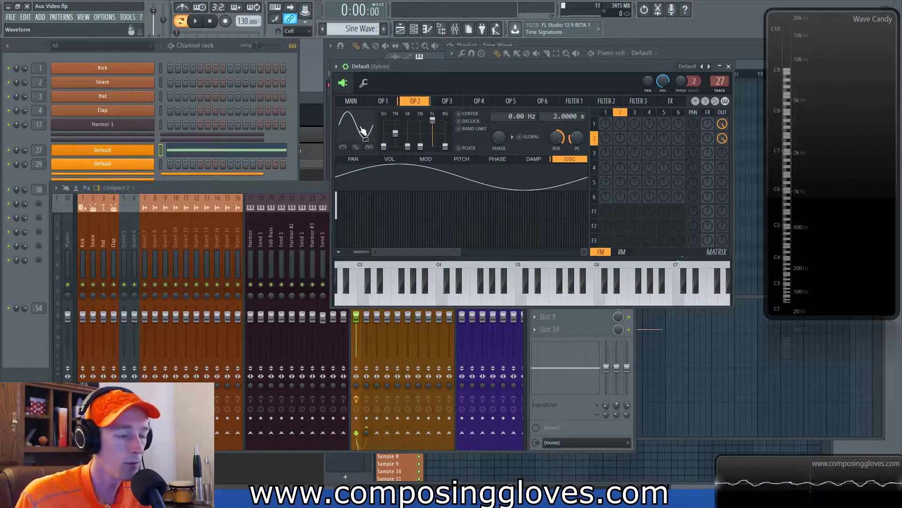
left_click_drag(336, 227, 337, 229)
left_click_drag(549, 68, 441, 79)
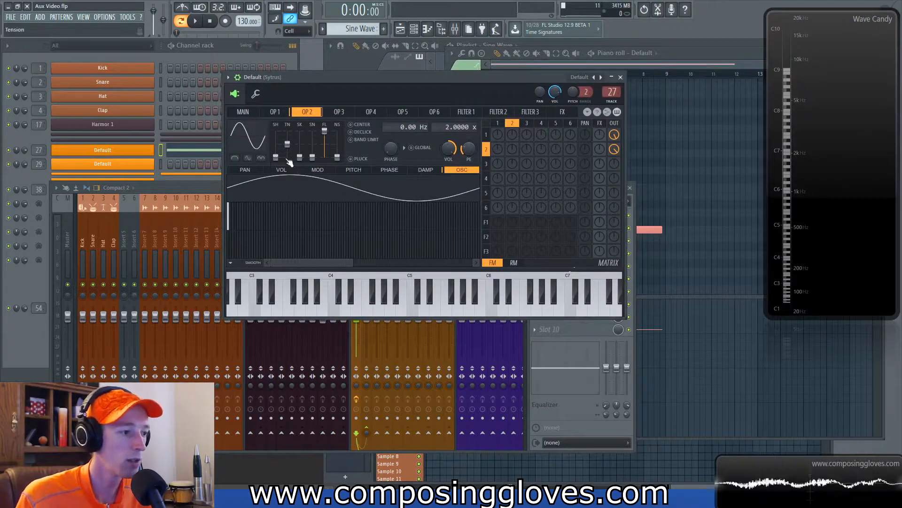
left_click_drag(276, 158, 276, 152)
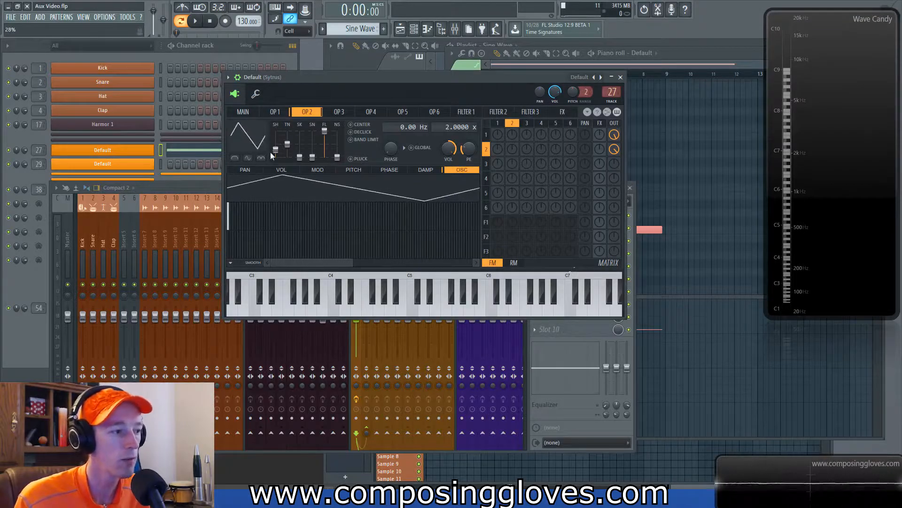
Step: Examine operator 2's harmonic display, zooming it in and out
left_click(258, 137)
left_click(287, 169)
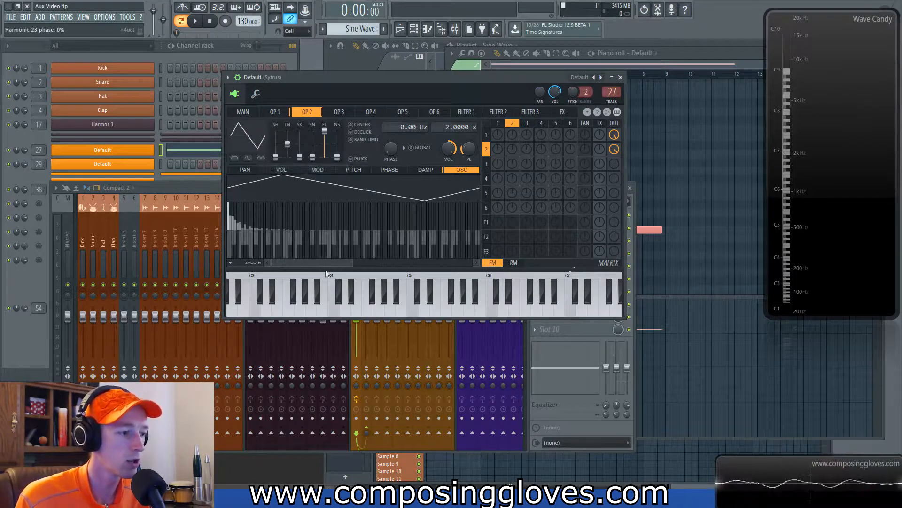
left_click_drag(354, 262, 307, 262)
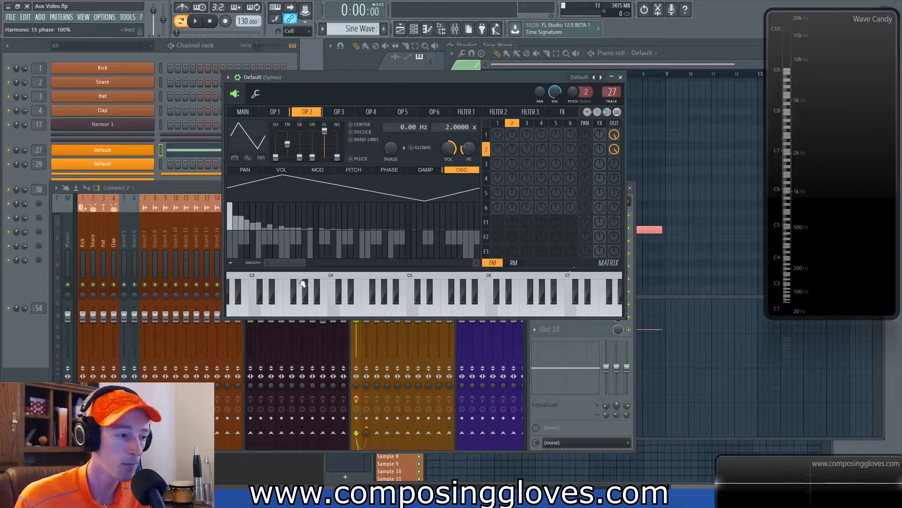
left_click_drag(306, 264, 353, 264)
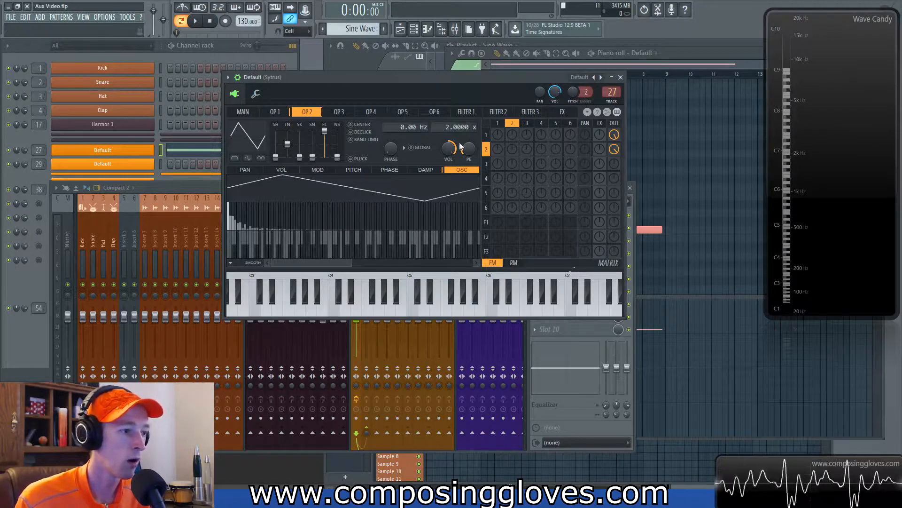
left_click_drag(353, 262, 330, 257)
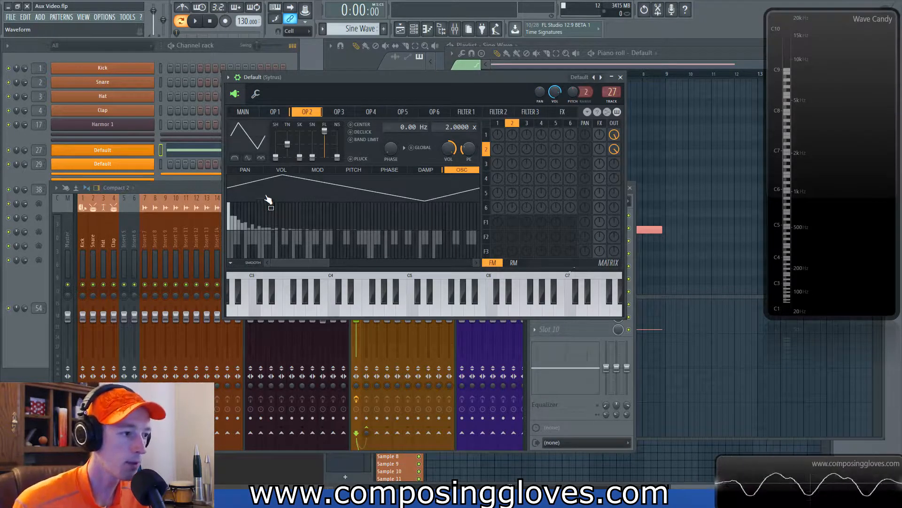
Step: Set operator 2's shape to Triangle, convert it to sine harmonics, and zoom the harmonic bars
right_click(257, 144)
left_click(287, 163)
right_click(256, 141)
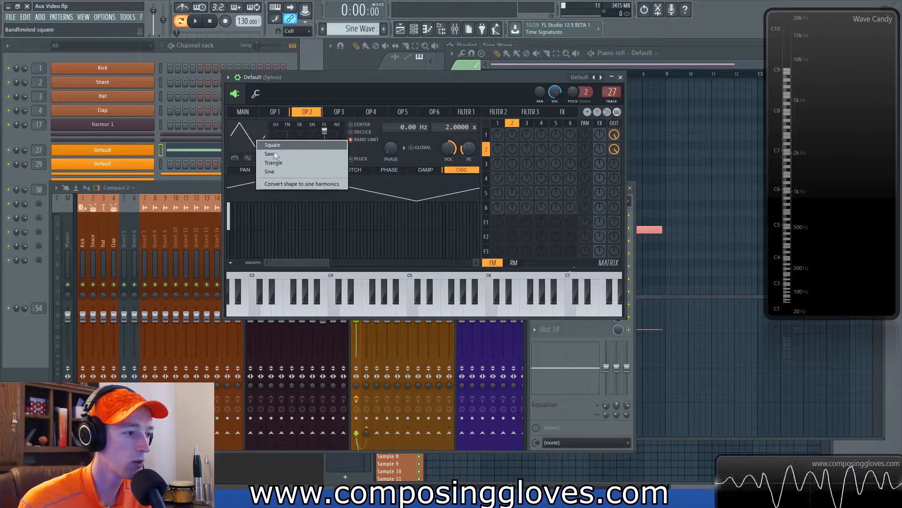
left_click(293, 183)
left_click_drag(306, 262, 282, 263)
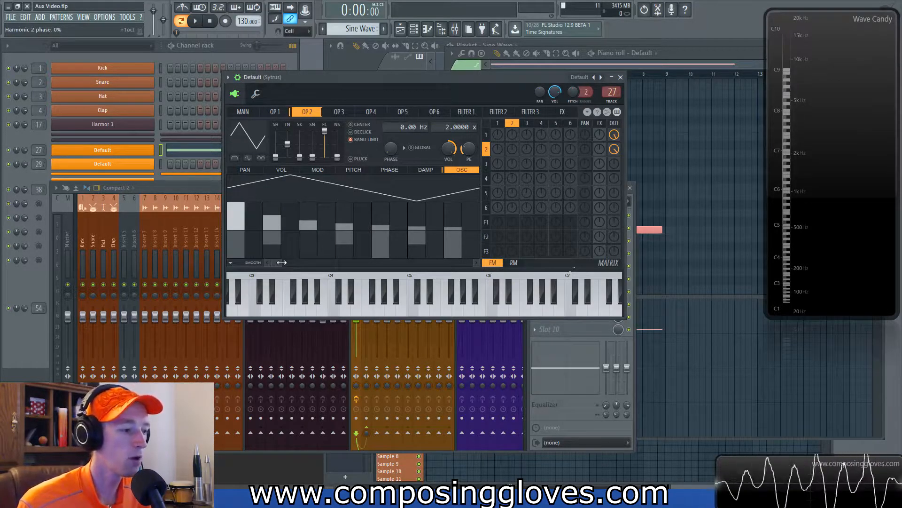
left_click_drag(282, 263, 338, 263)
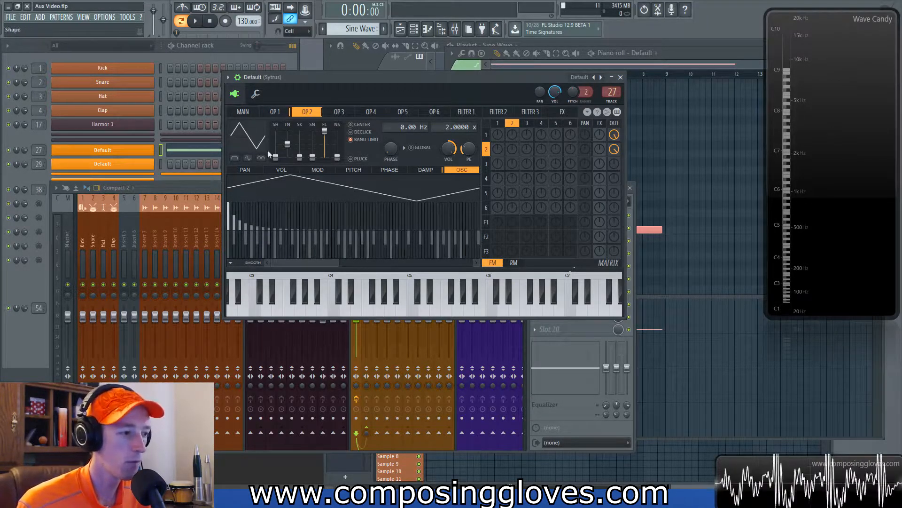
Step: Switch operator 2 to a saw shape and convert it to sine harmonics
left_click(261, 158)
left_click(287, 156)
right_click(244, 148)
left_click(312, 187)
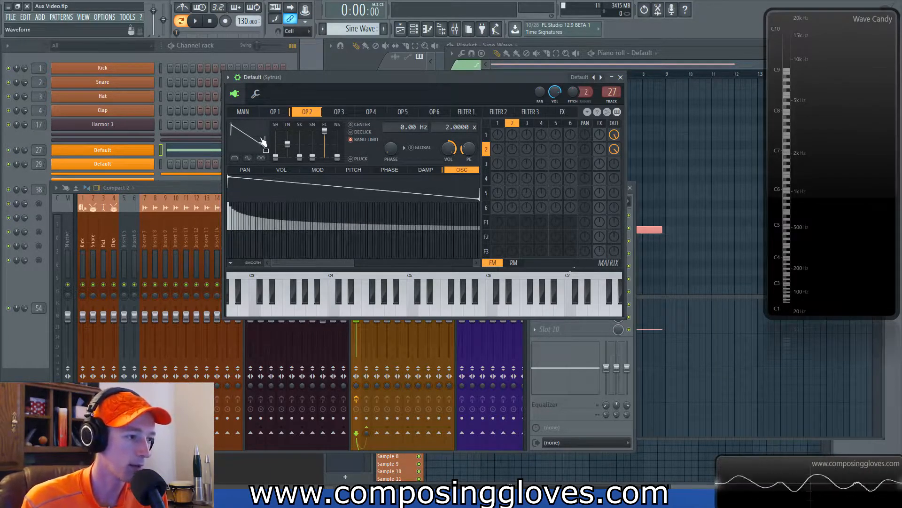
Step: Set operator 2's shape to Square and convert it to sine harmonics
right_click(261, 140)
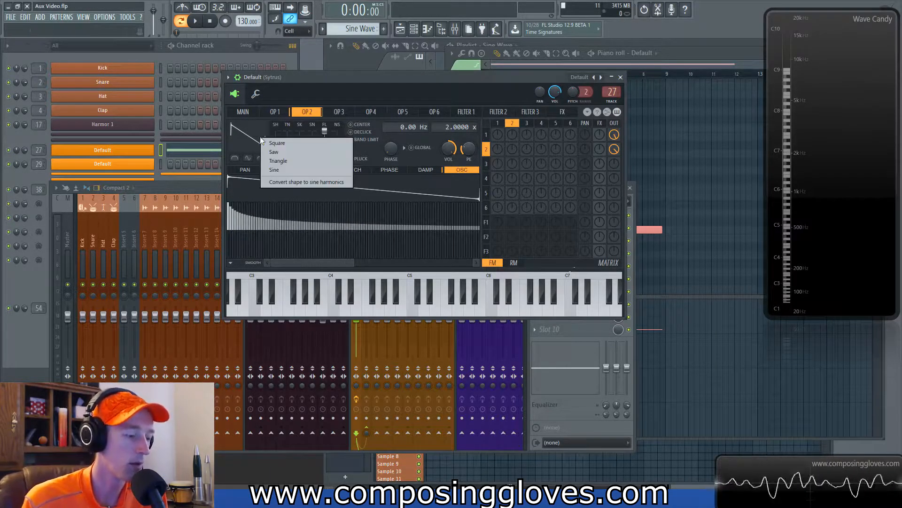
left_click(320, 144)
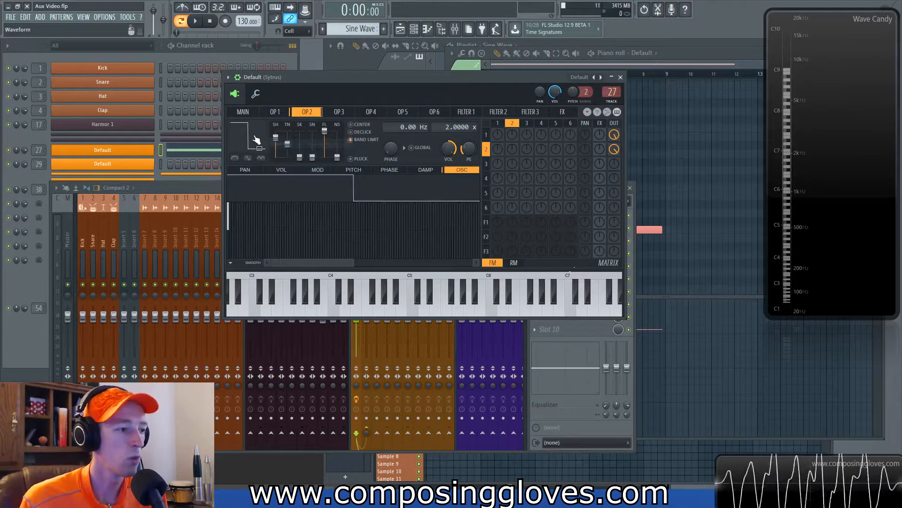
right_click(252, 136)
left_click(296, 180)
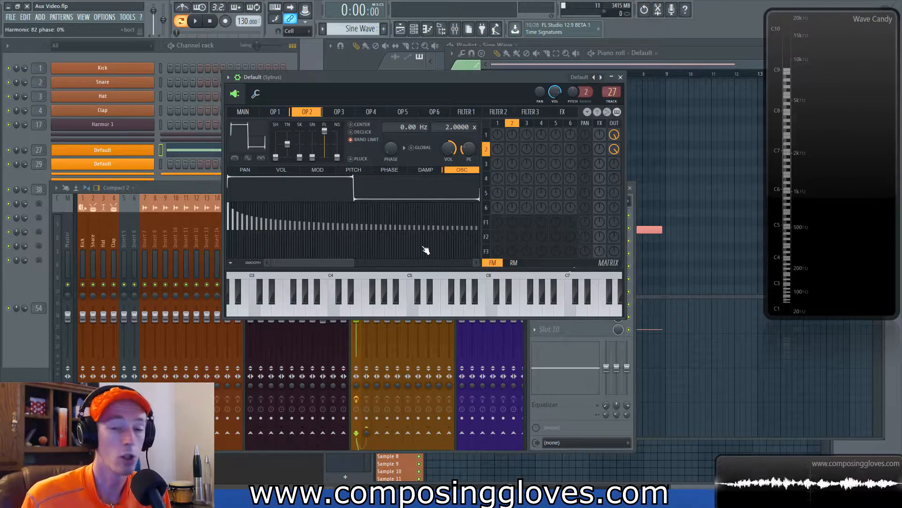
Step: Choose a Triangle shape for operator 2 again and convert that shape to sine harmonics
right_click(266, 144)
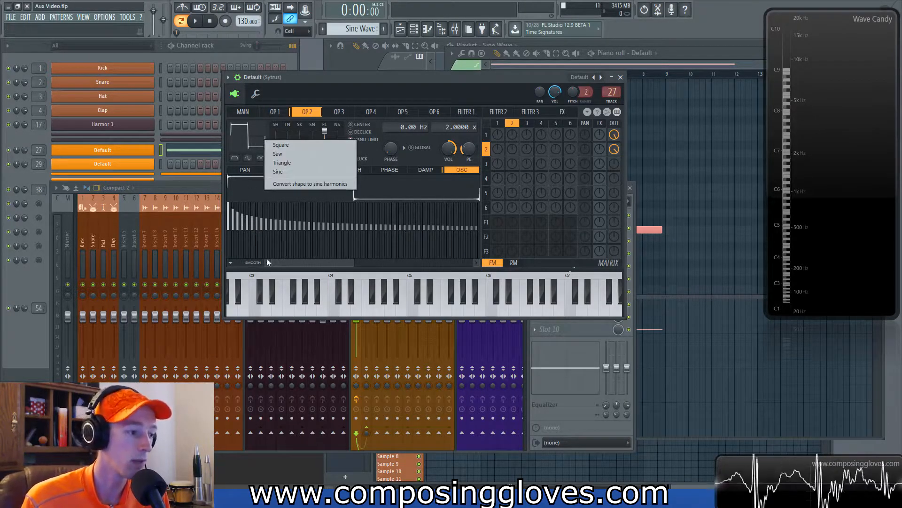
left_click(301, 261)
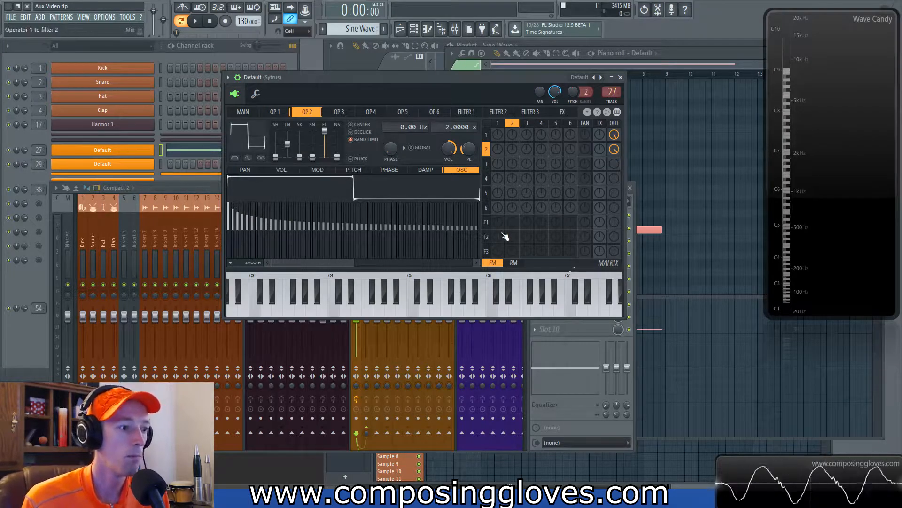
right_click(253, 142)
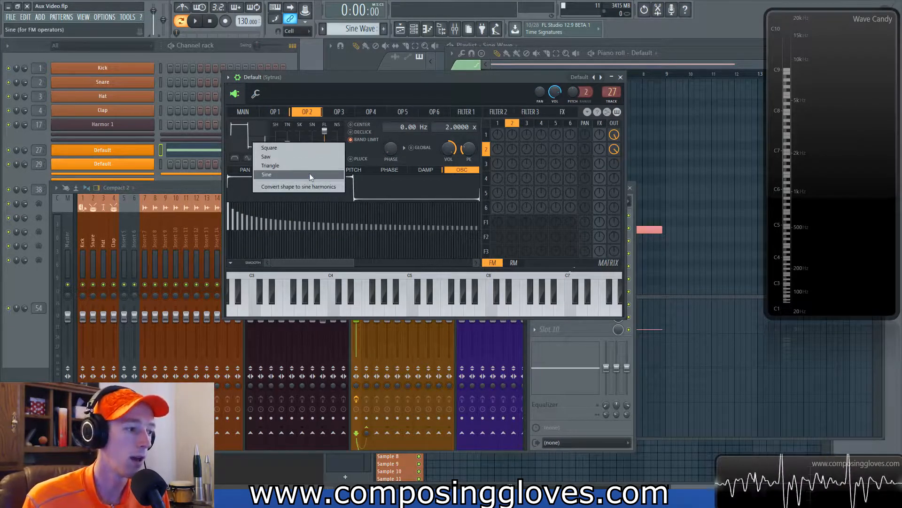
left_click(309, 166)
right_click(249, 142)
left_click(279, 195)
right_click(249, 132)
left_click(266, 175)
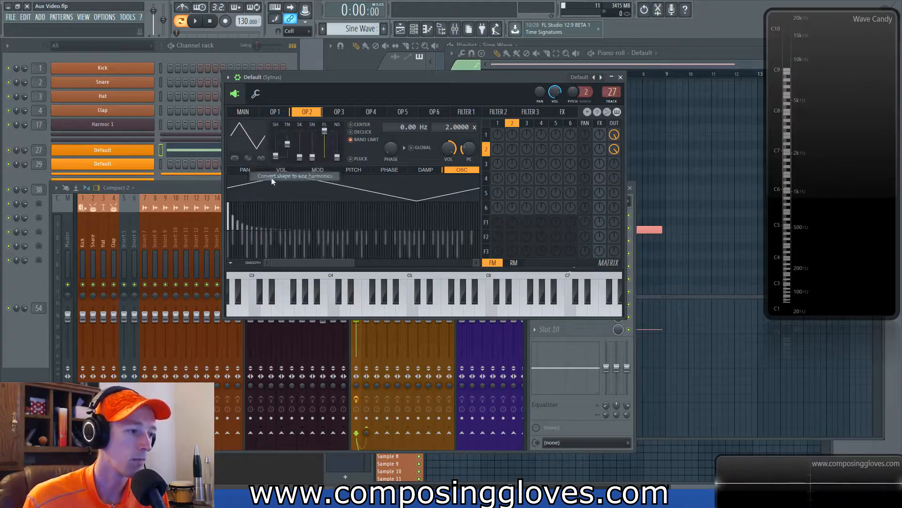
Step: Restore operator 2's shape to a plain Sine
right_click(253, 138)
left_click(282, 173)
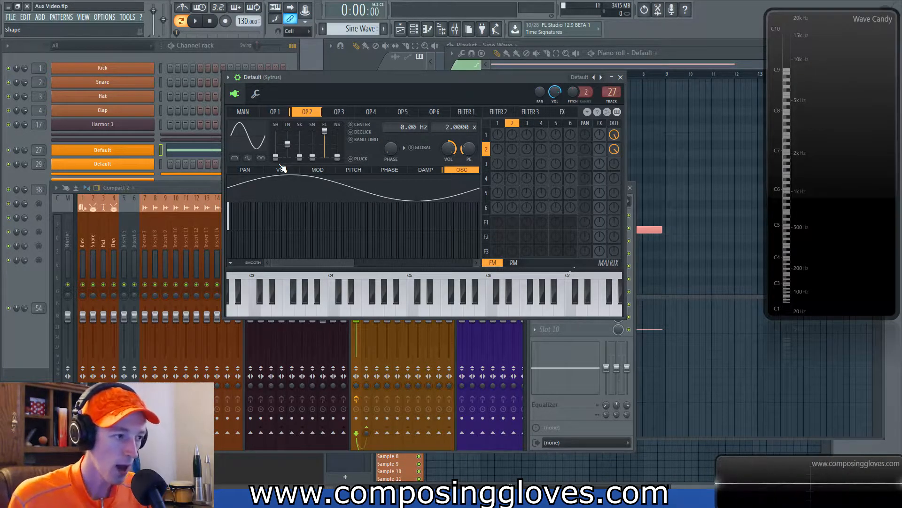
Step: Change operator 2 to a triangle shape and convert it into sine harmonics
left_click_drag(614, 150, 614, 163)
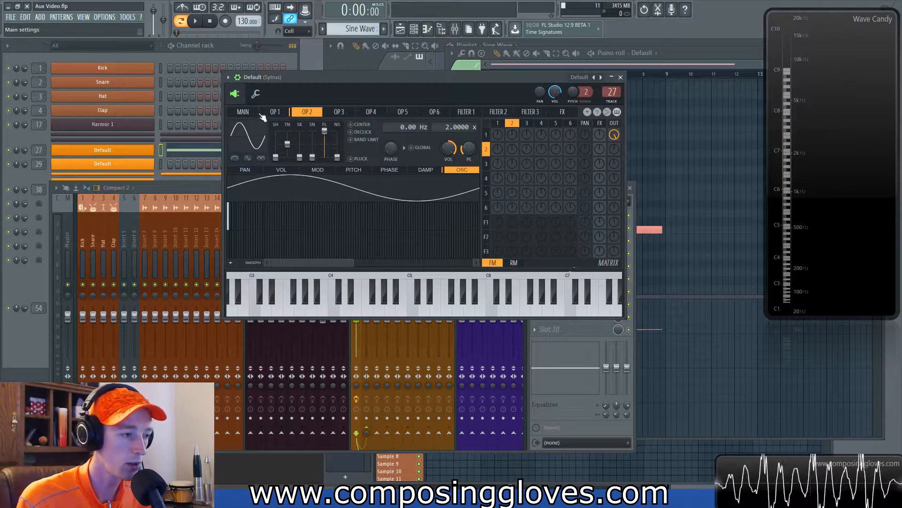
left_click_drag(277, 157, 281, 159)
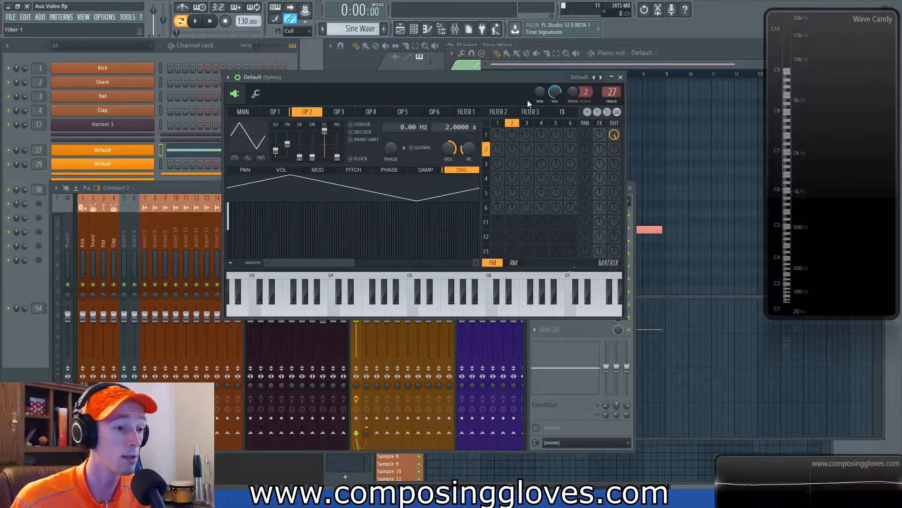
mouse_move(807, 266)
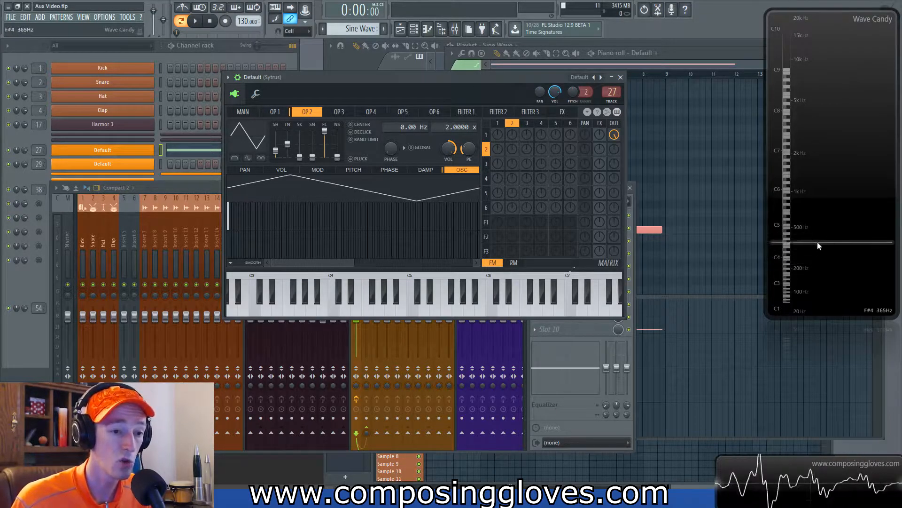
left_click(259, 137)
left_click(312, 179)
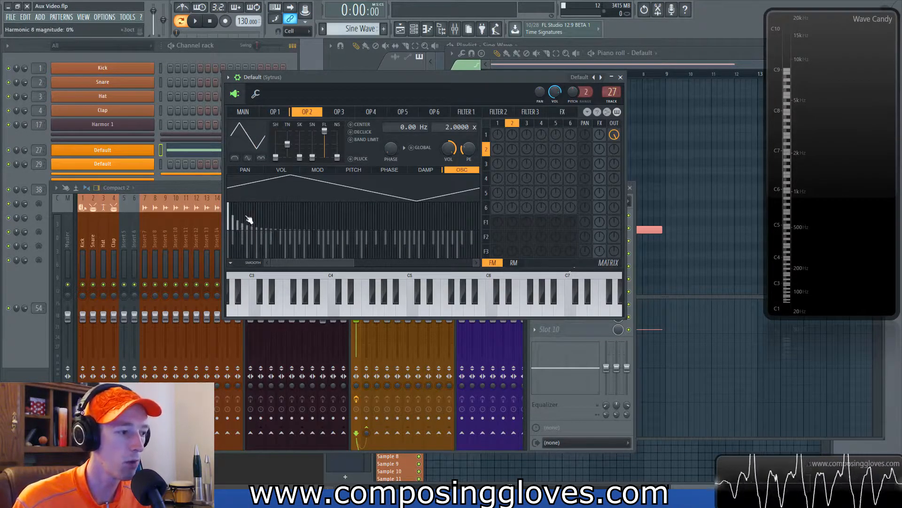
left_click_drag(317, 262, 288, 249)
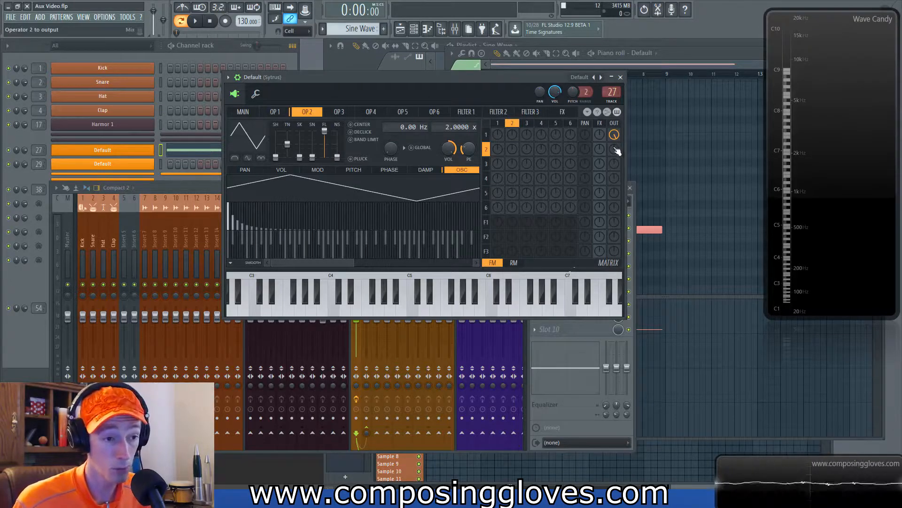
Step: Raise operator 2's output level in the matrix and play the sound
key("space")
left_click_drag(619, 153, 619, 132)
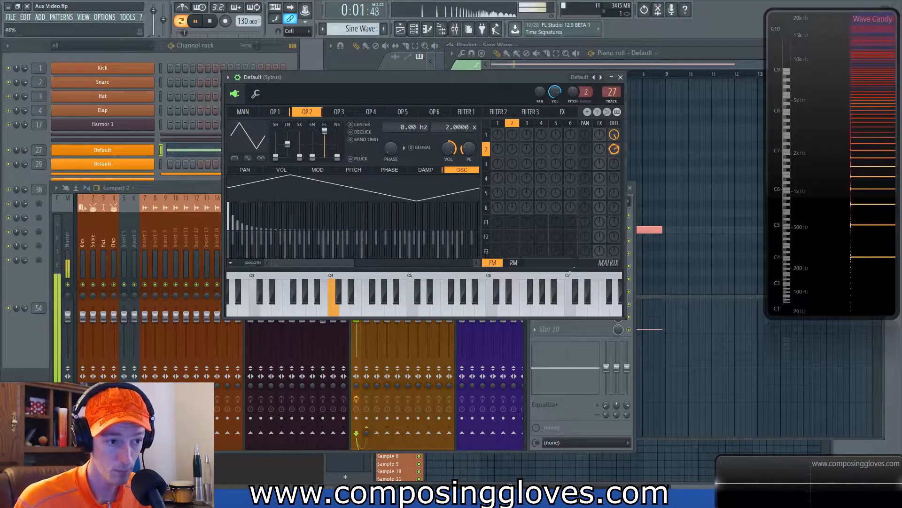
key("space")
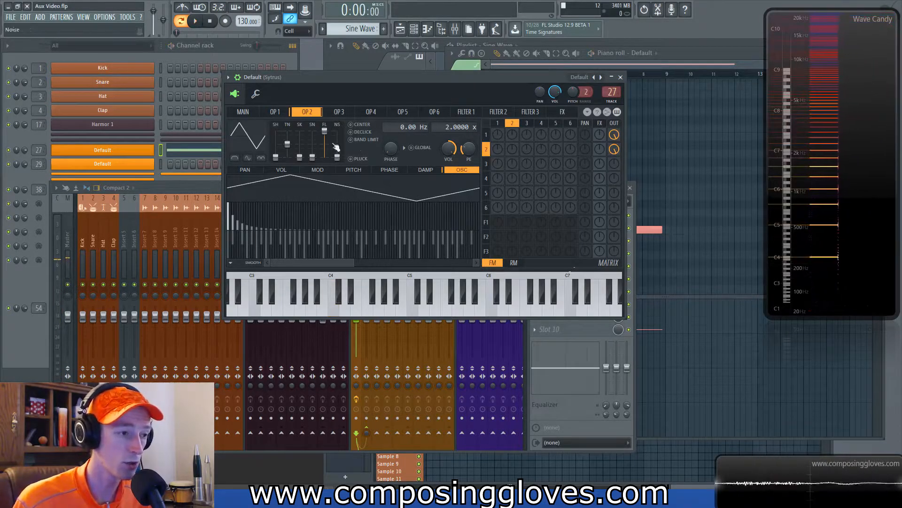
Step: Reset operator 2's shape to Sine
left_click_drag(276, 156, 276, 158)
left_click(277, 158)
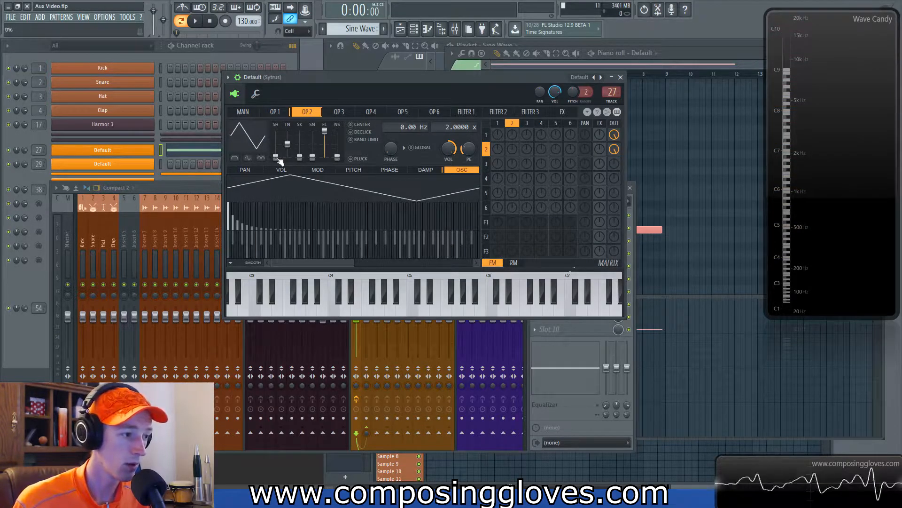
left_click(253, 137)
left_click(305, 167)
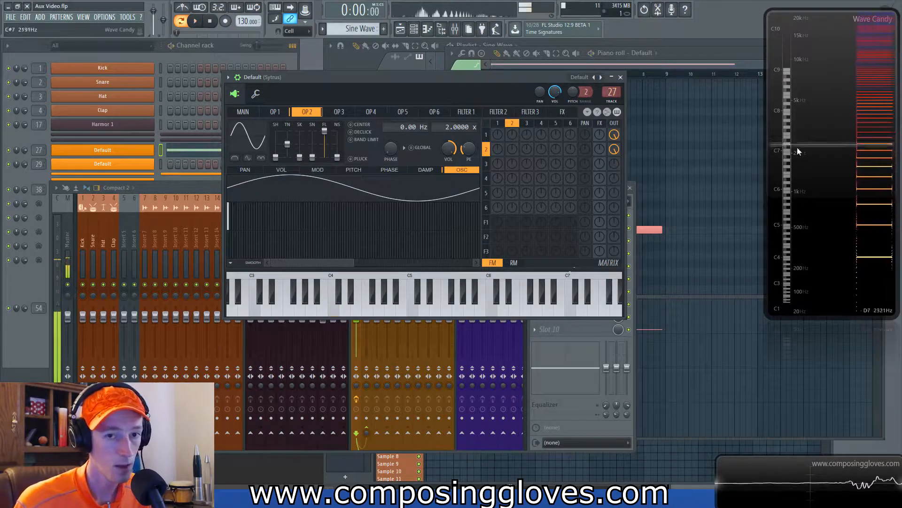
Step: Set operator 2's shape to Triangle and play it back
left_click(268, 149)
left_click(308, 167)
key("space")
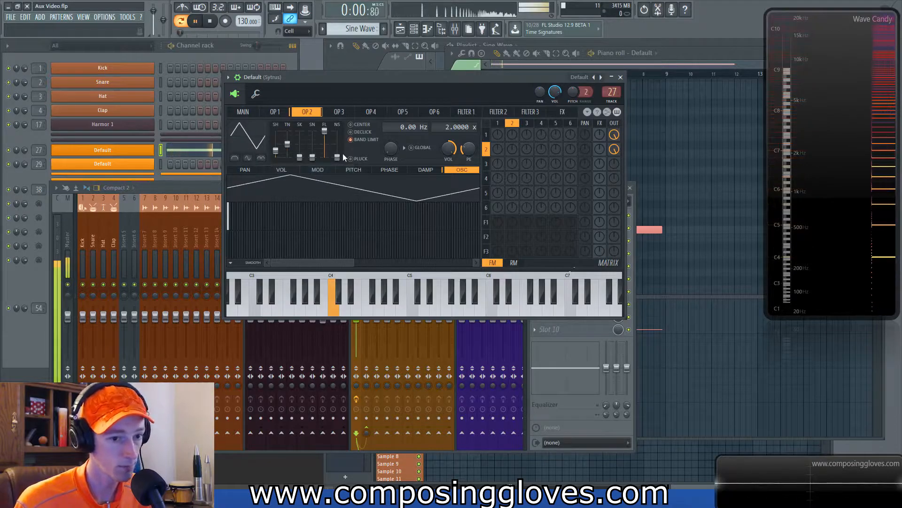
key("space")
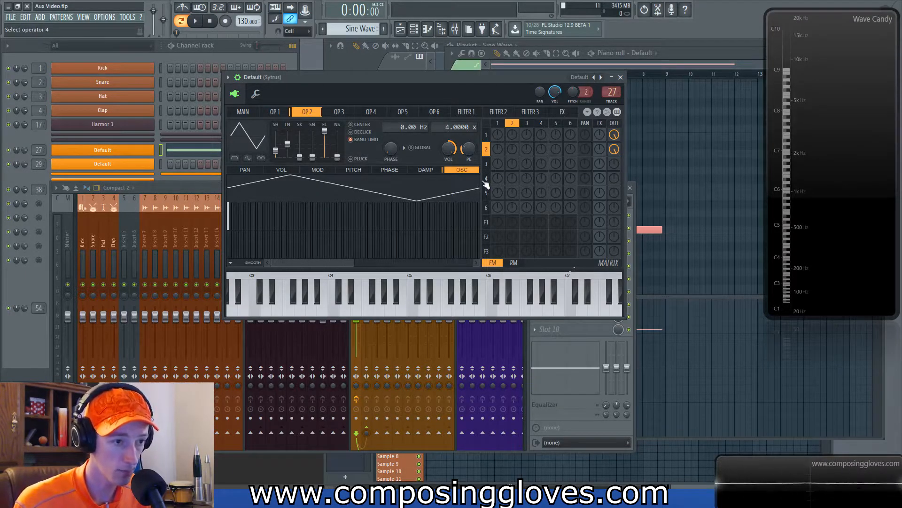
key("space")
key("space")
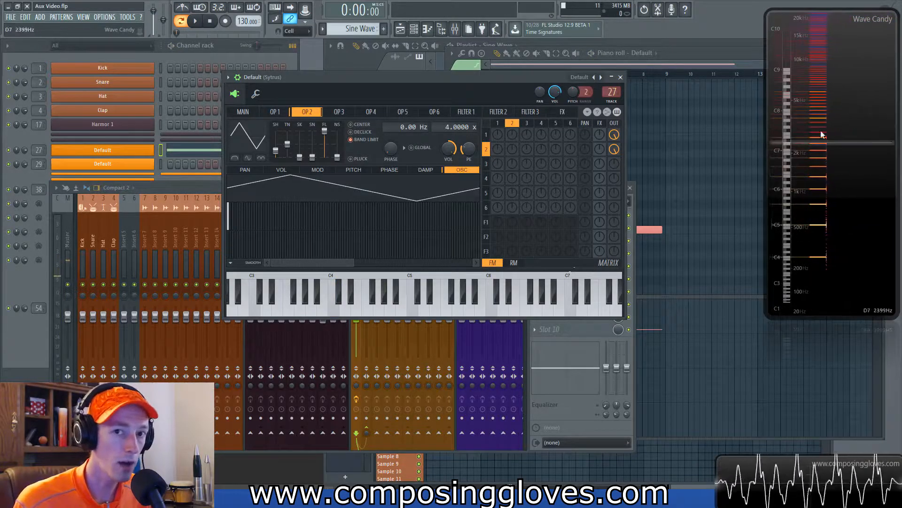
Step: Set operator 1's shape to Saw
left_click(245, 147)
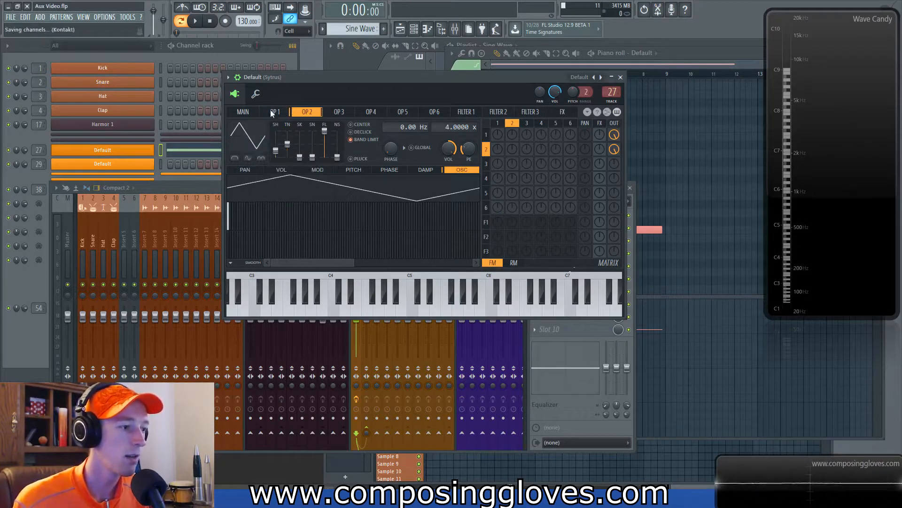
left_click(273, 112)
right_click(261, 136)
left_click(257, 136)
right_click(264, 138)
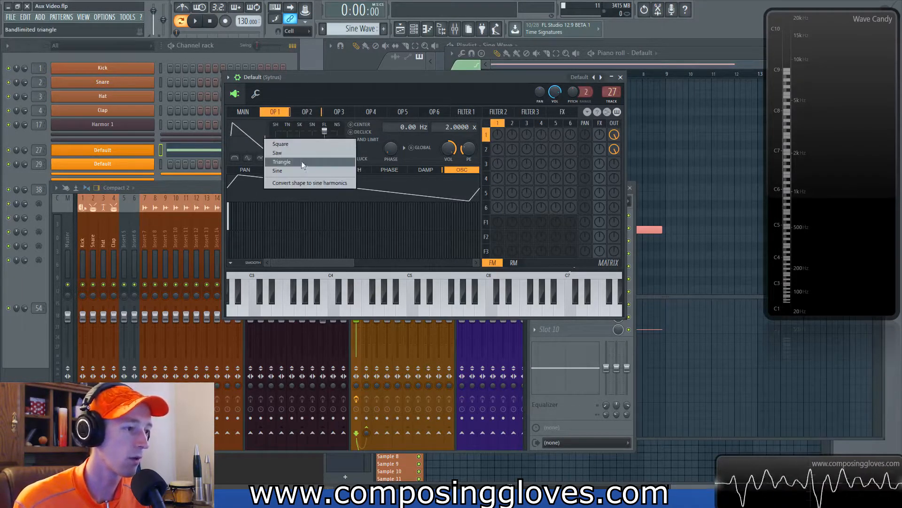
left_click(295, 154)
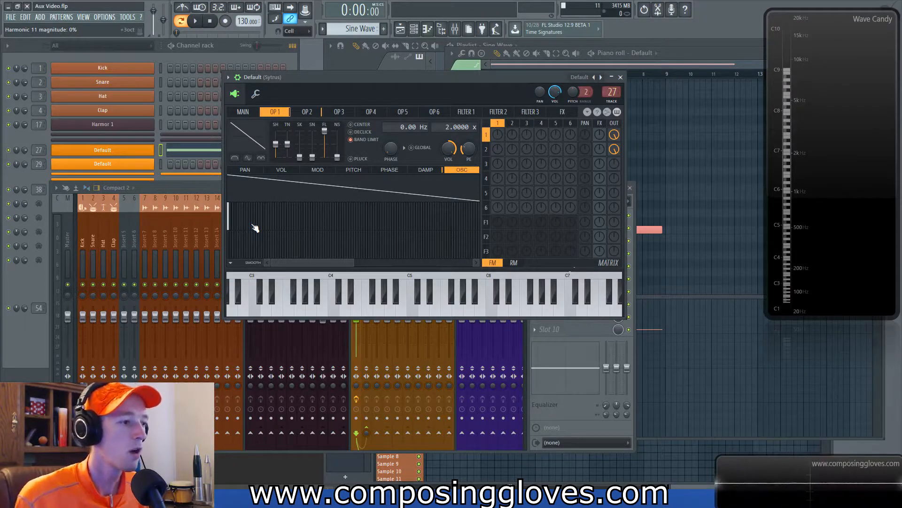
Step: Compare operator 1's and operator 2's waveforms and play the combined sound
left_click(312, 111)
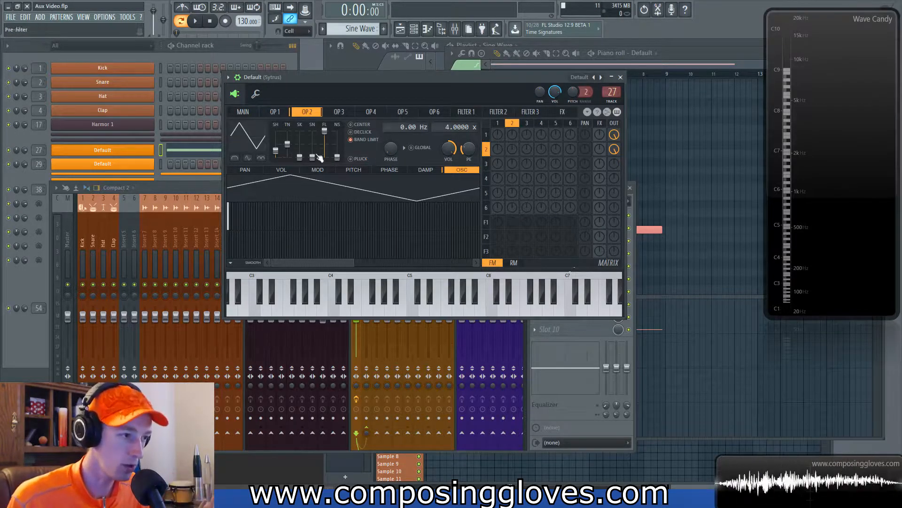
left_click(277, 114)
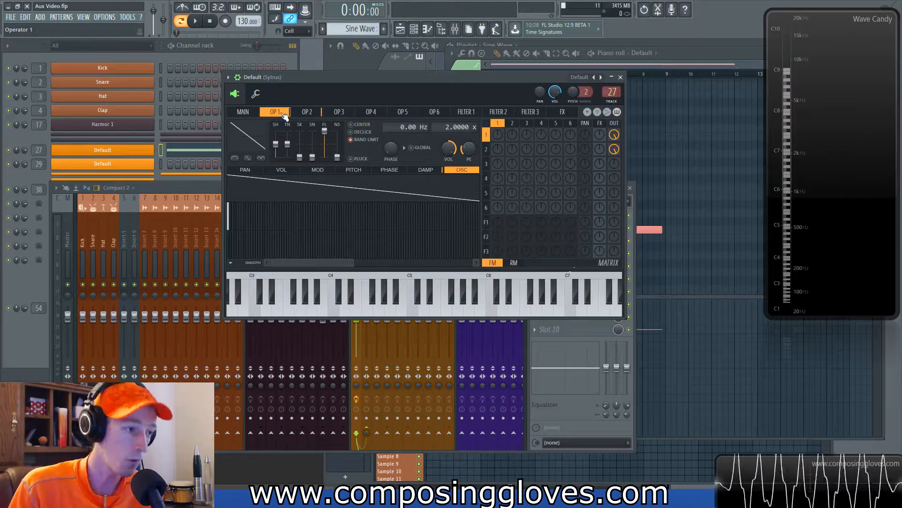
left_click(306, 112)
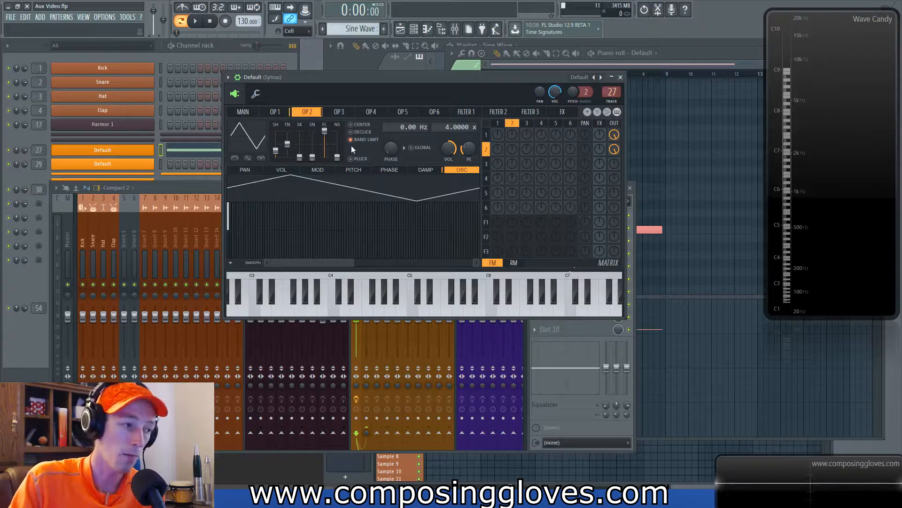
left_click(283, 114)
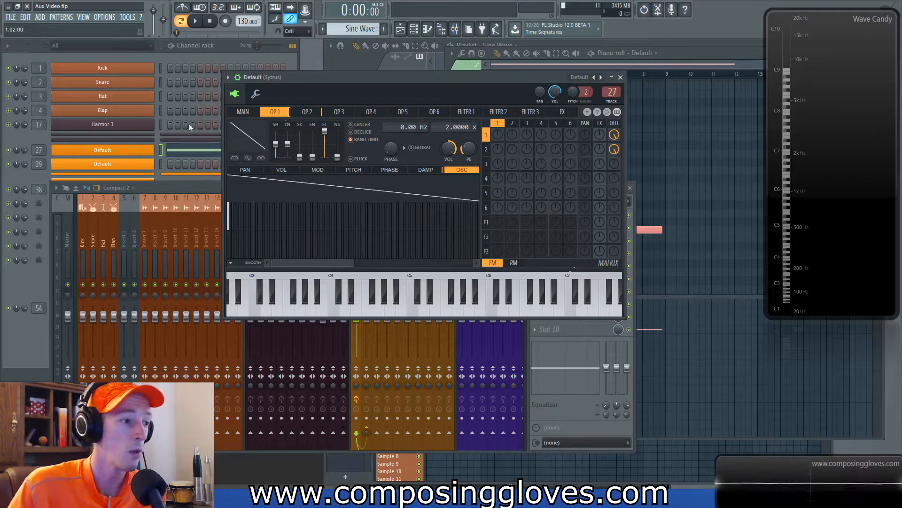
left_click(315, 112)
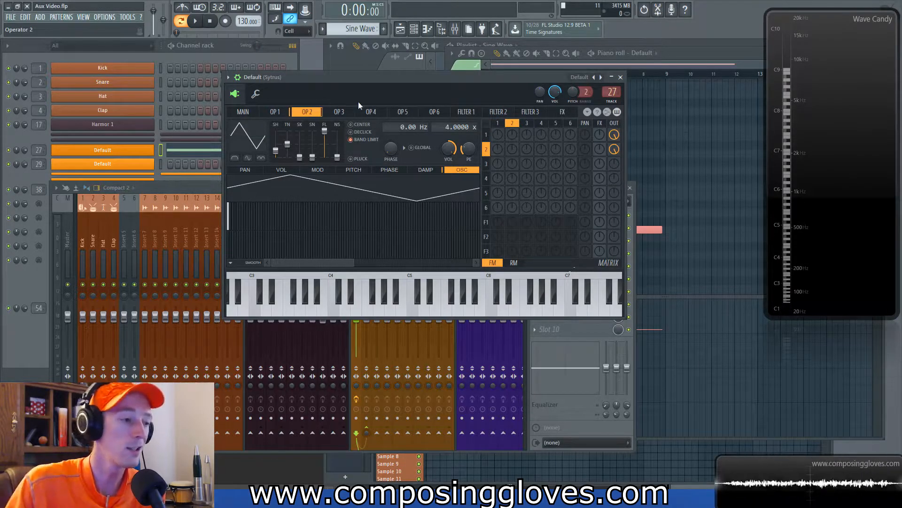
left_click(280, 114)
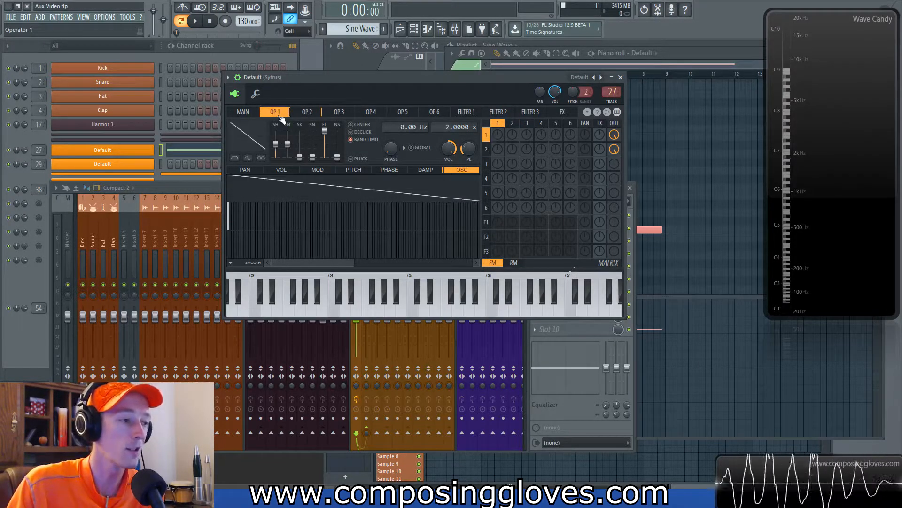
left_click(311, 115)
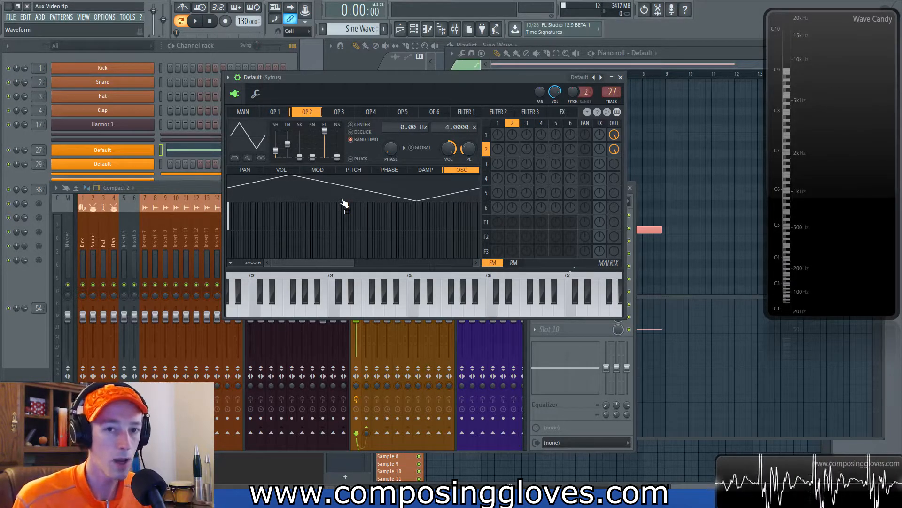
key("space")
key("space")
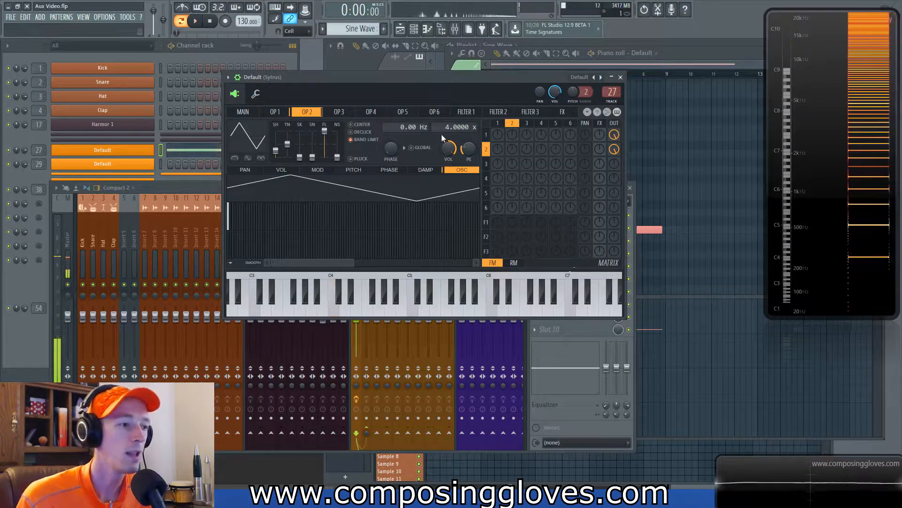
Step: Switch operator 1 to a triangle shape and lower operator 2's output level slightly
left_click(275, 111)
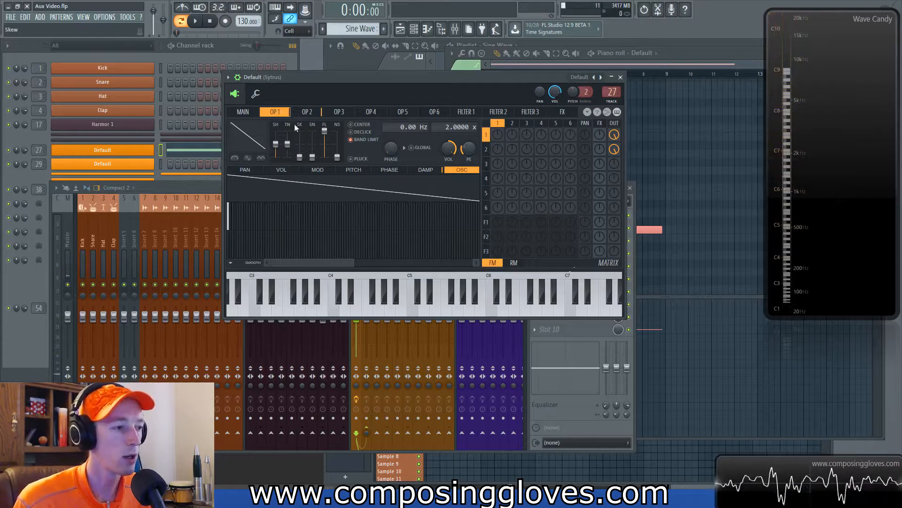
left_click(307, 112)
right_click(257, 143)
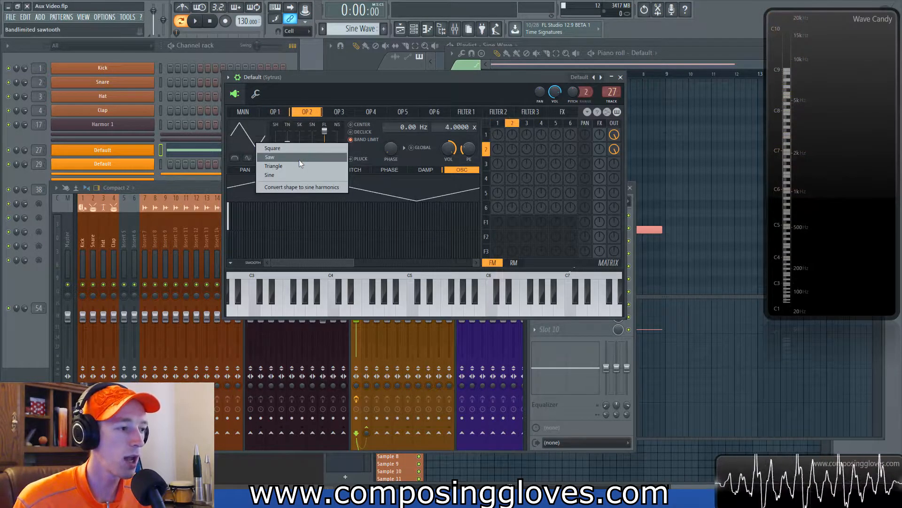
left_click(266, 112)
left_click_drag(275, 146, 275, 151)
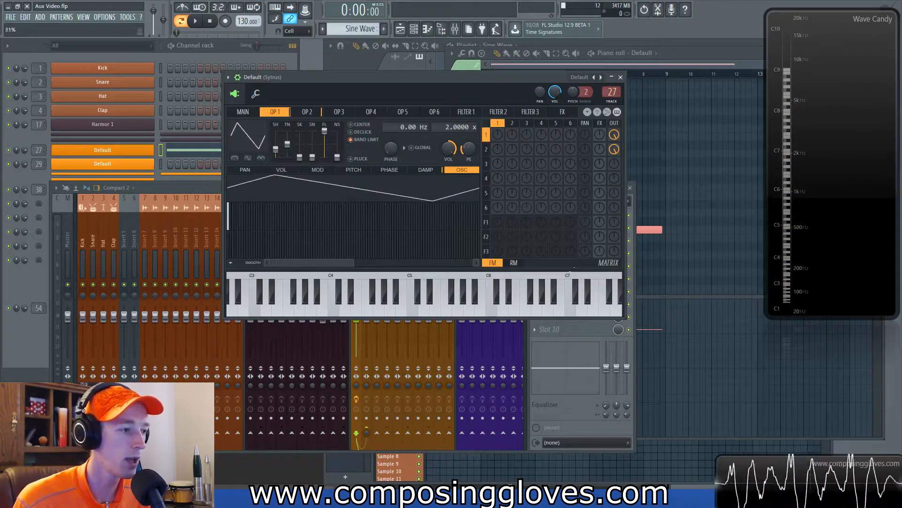
left_click(307, 111)
left_click_drag(615, 149, 615, 153)
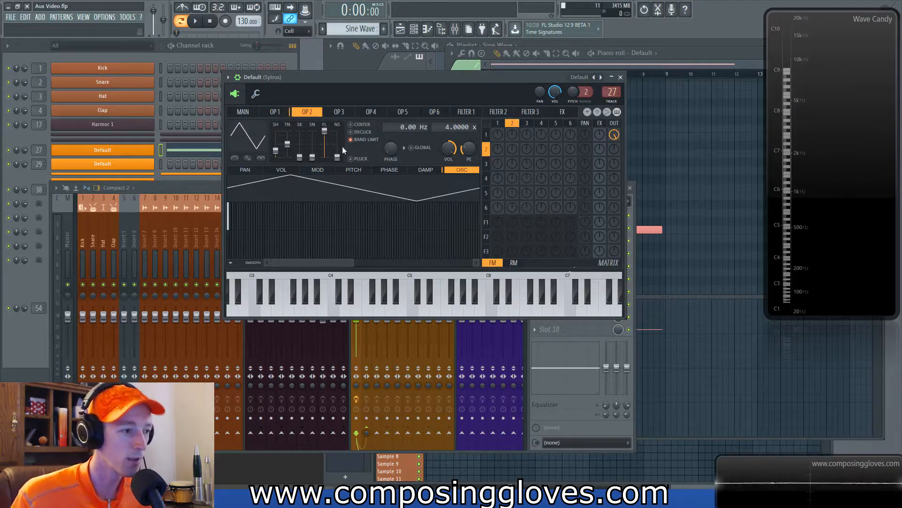
Step: Toggle operator 1's shape between saw and triangle
left_click(271, 116)
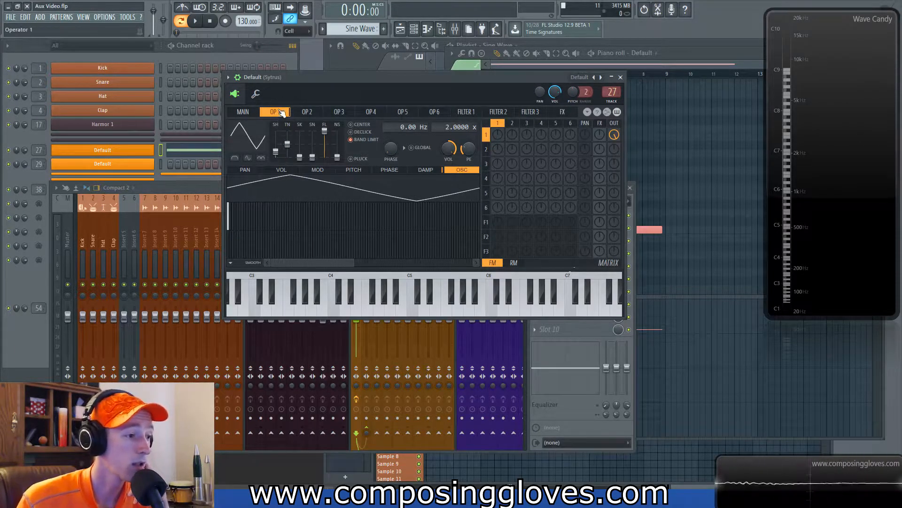
left_click_drag(278, 157, 277, 151)
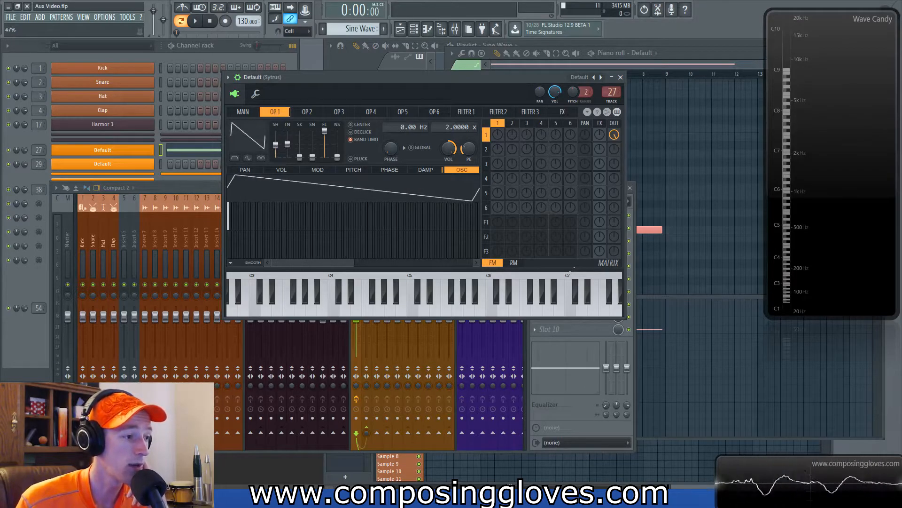
left_click(311, 113)
left_click_drag(277, 151, 277, 152)
left_click(275, 112)
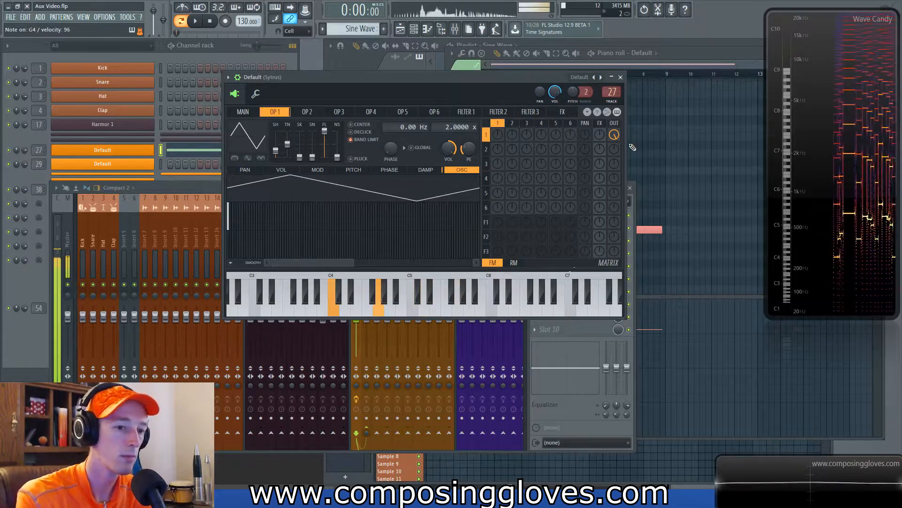
Step: Change operator 2's shape to a square and then to a descending saw
left_click(305, 112)
left_click_drag(276, 151, 275, 137)
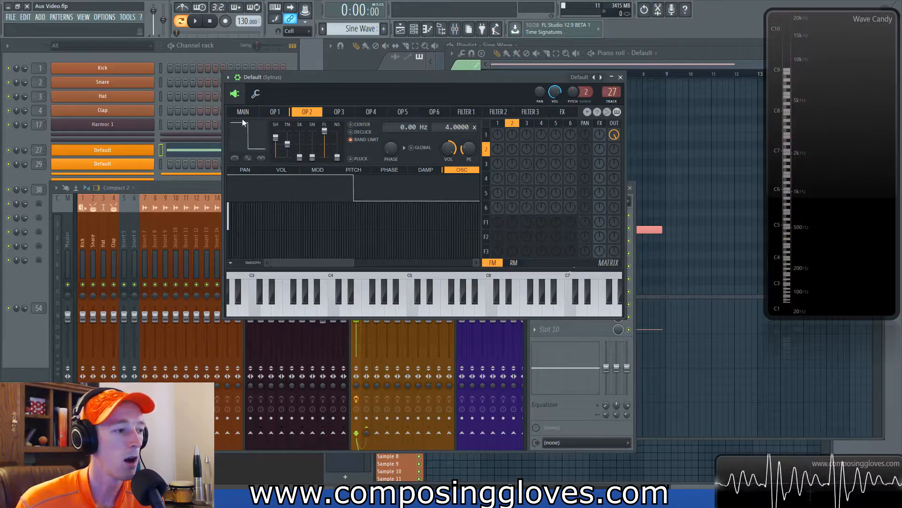
left_click_drag(288, 144, 287, 137)
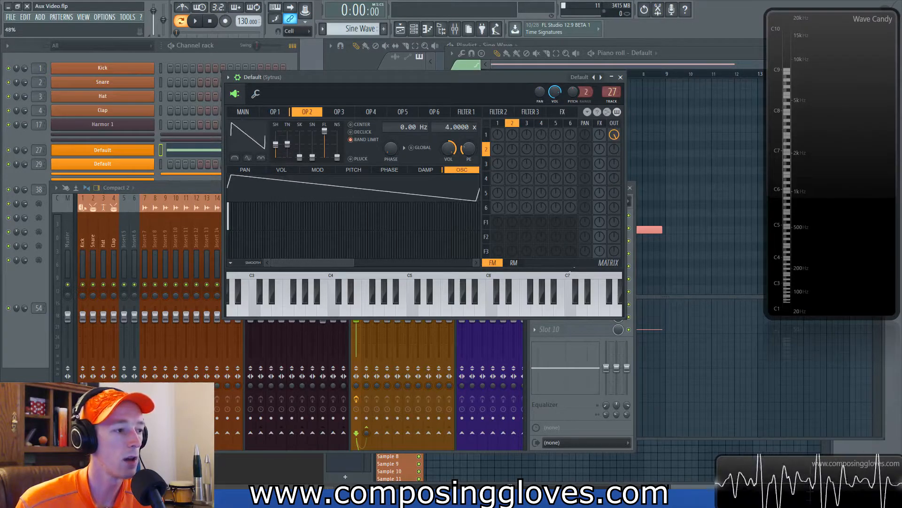
Step: Compare the waveforms of operator 1 and operator 2
left_click(280, 115)
left_click(303, 112)
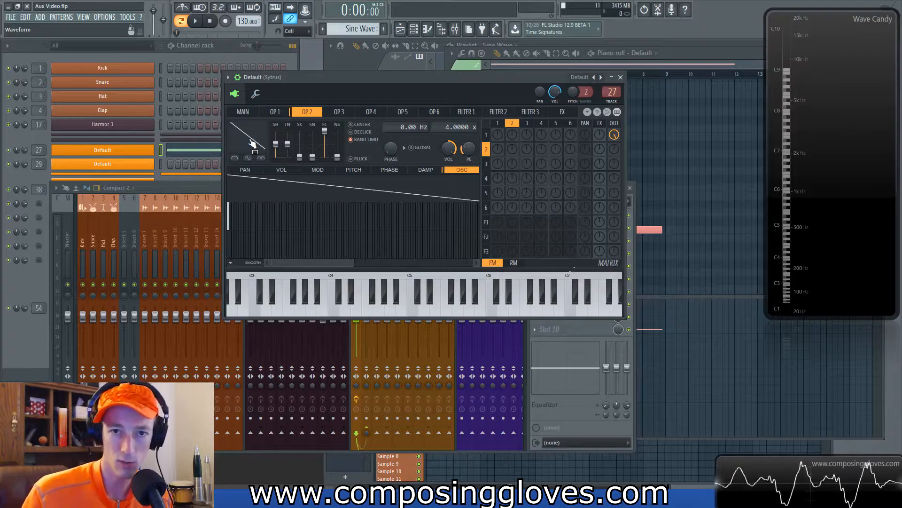
left_click(274, 113)
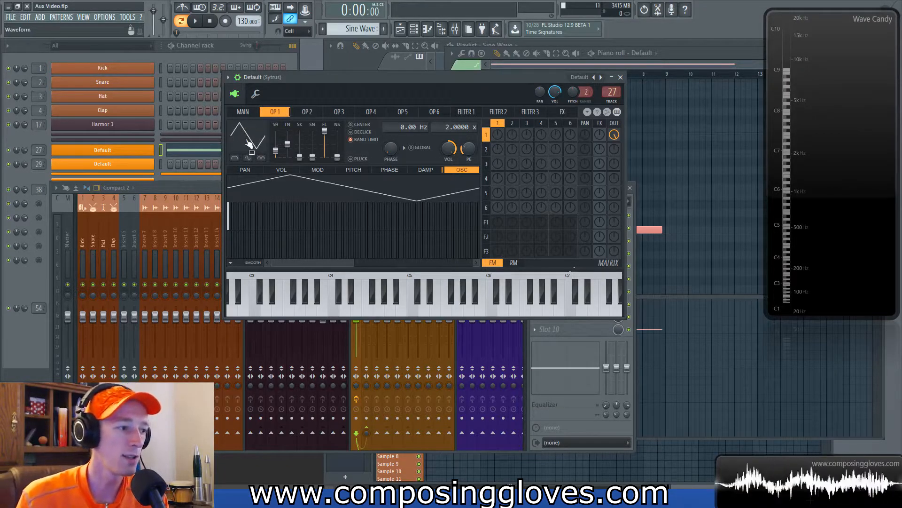
left_click(308, 113)
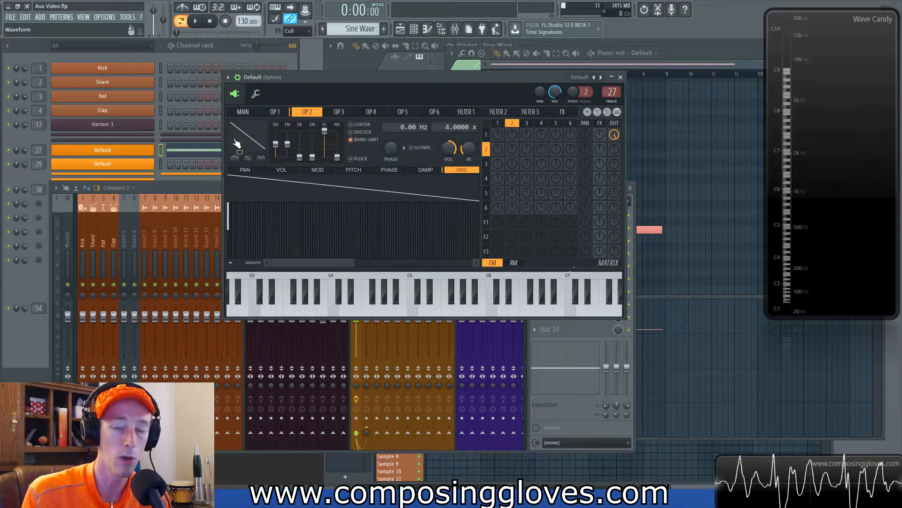
Step: Set operator 2's frequency ratio to 2.0000 and compare its waveform with operator 1's
left_click_drag(447, 128, 447, 137)
left_click(275, 112)
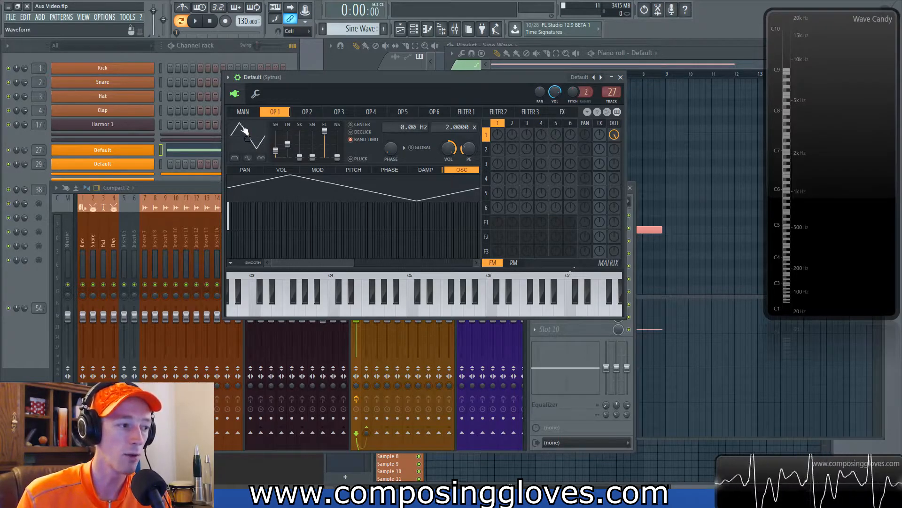
left_click(300, 113)
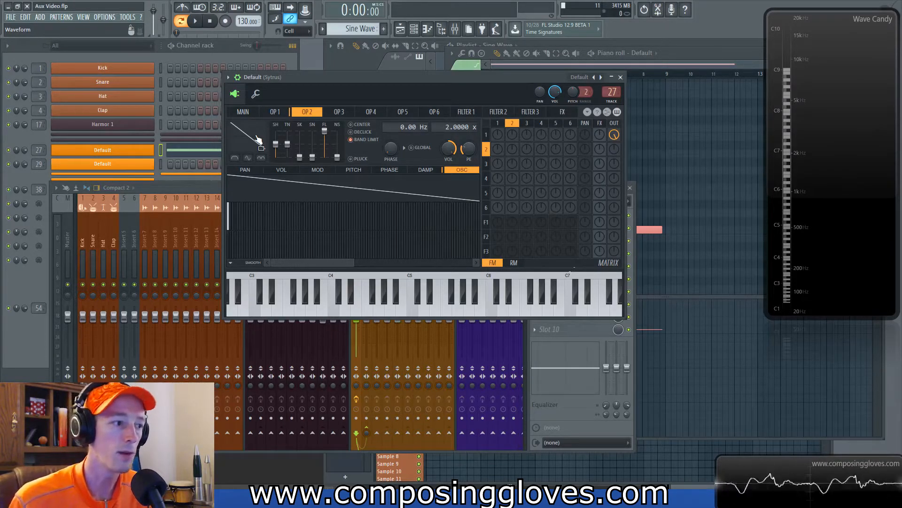
left_click(279, 113)
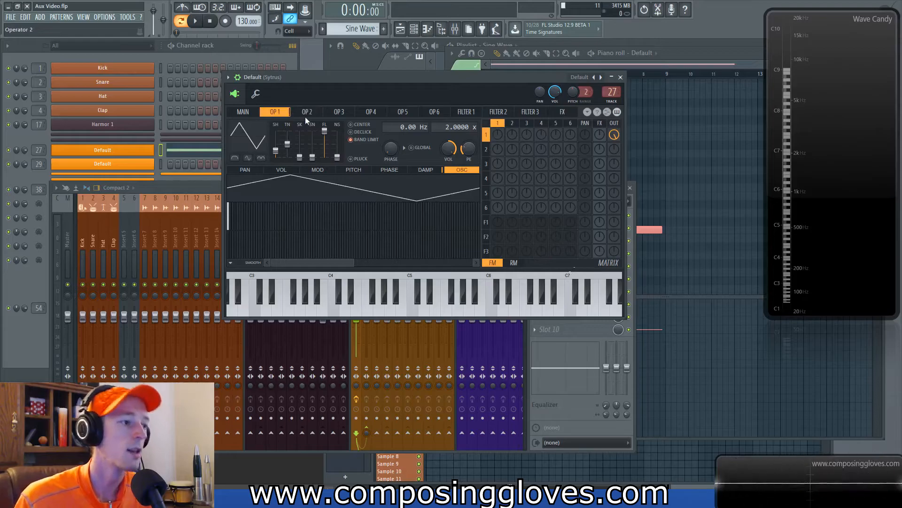
left_click(305, 115)
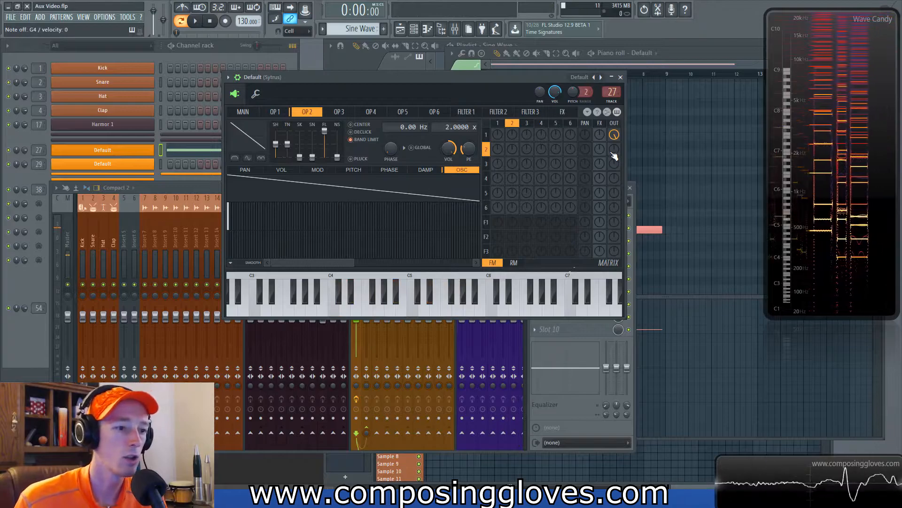
Step: Raise operator 2's output level in the matrix and shift its harmonic phase, comparing against operator 1
left_click_drag(618, 156, 619, 138)
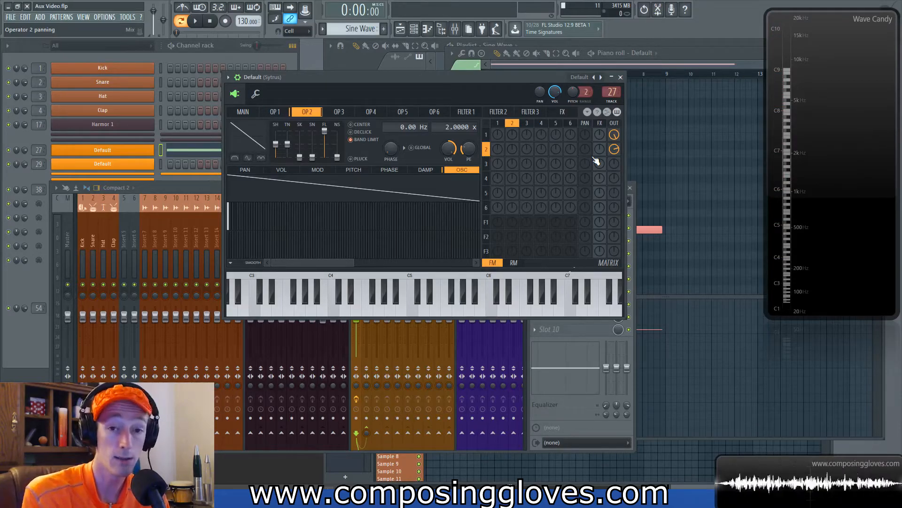
left_click_drag(614, 150, 615, 130)
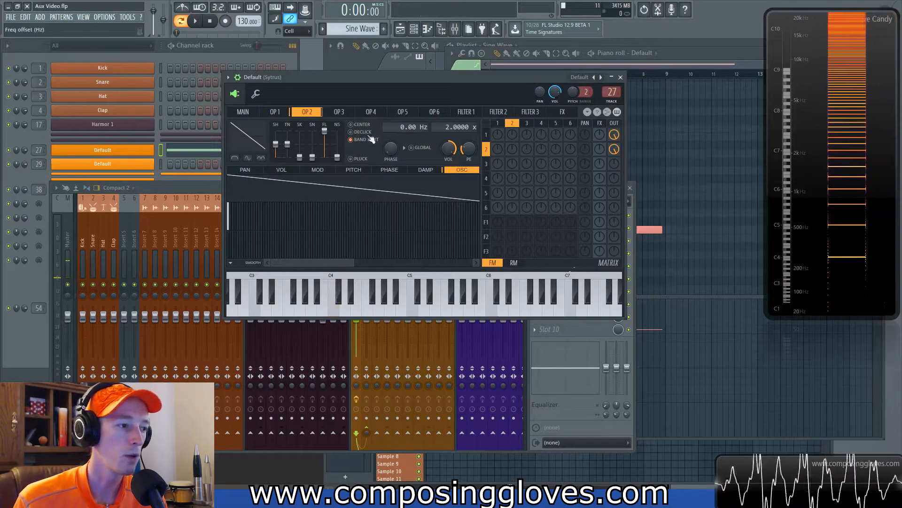
mouse_move(232, 239)
left_mouse_down()
mouse_move(230, 208)
mouse_move(244, 194)
mouse_move(232, 246)
left_mouse_up()
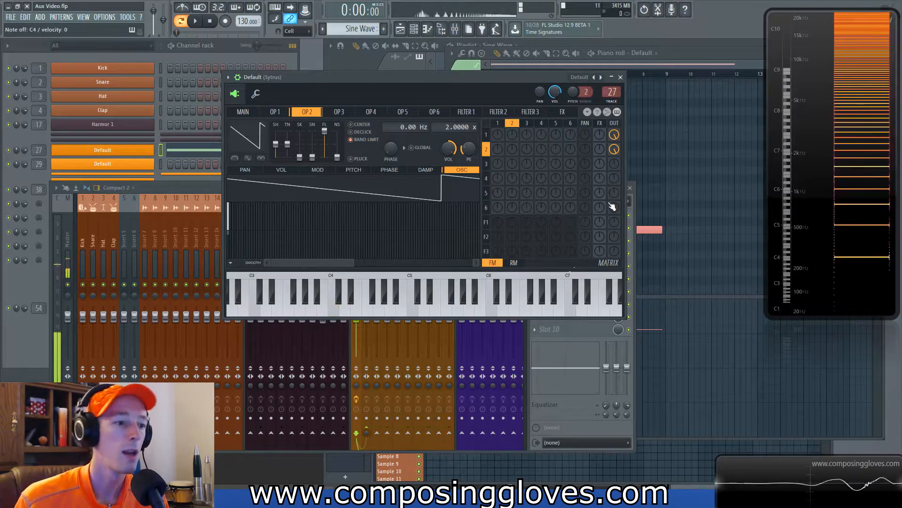
left_click(278, 112)
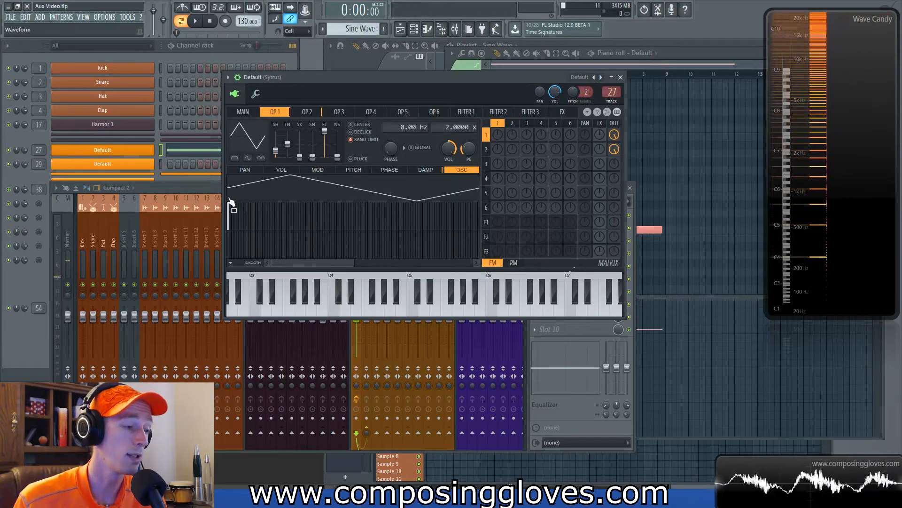
left_click(308, 113)
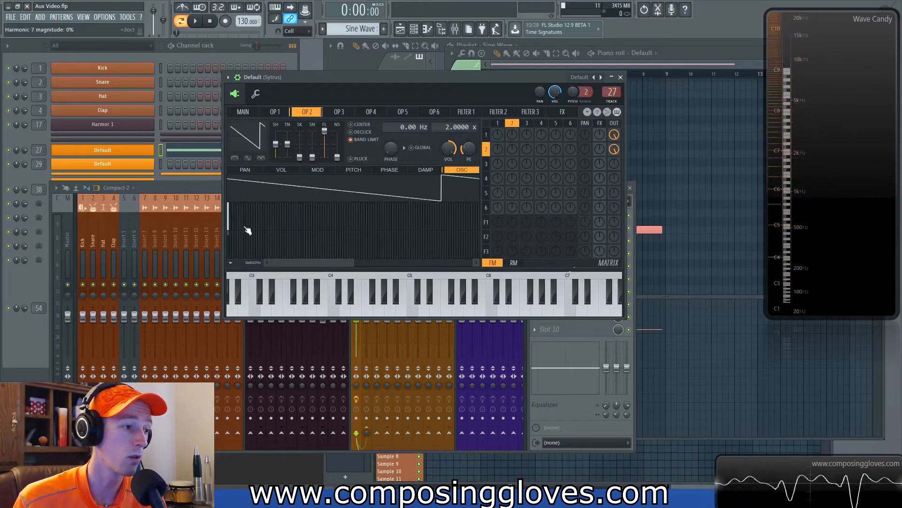
left_click(228, 243)
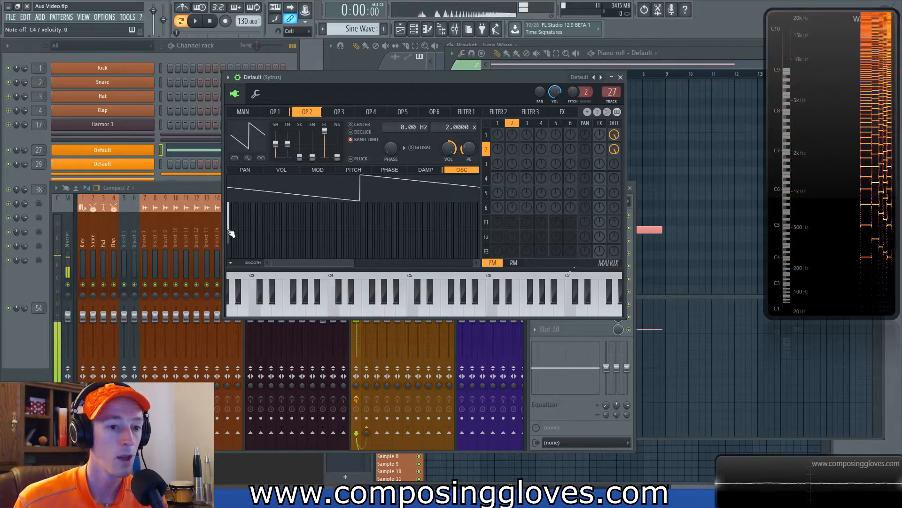
Step: Adjust operator 2's first harmonic phase and fine-tune its output level
left_click(276, 112)
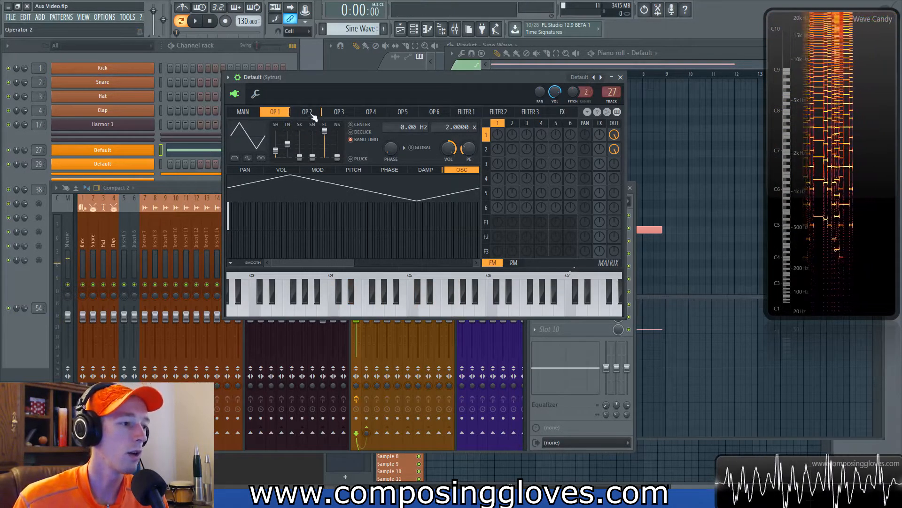
left_click(308, 112)
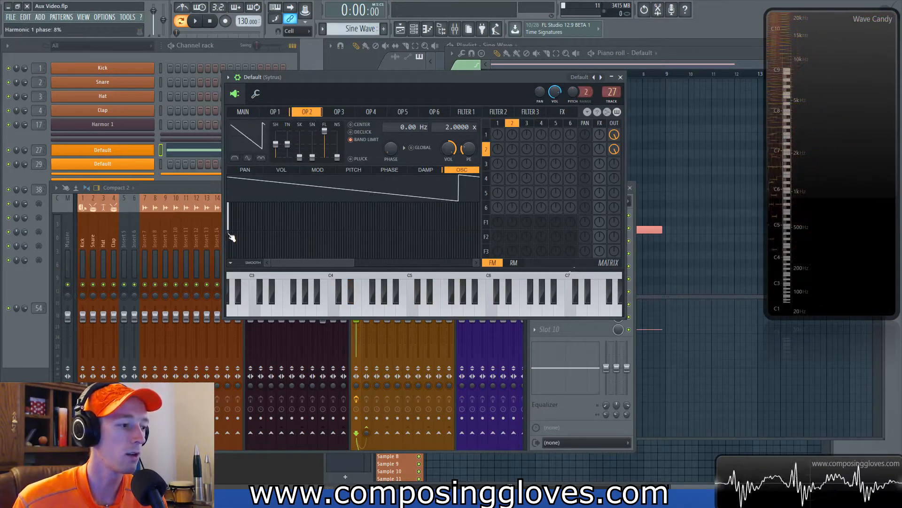
left_click(230, 233)
left_click_drag(615, 149, 615, 141)
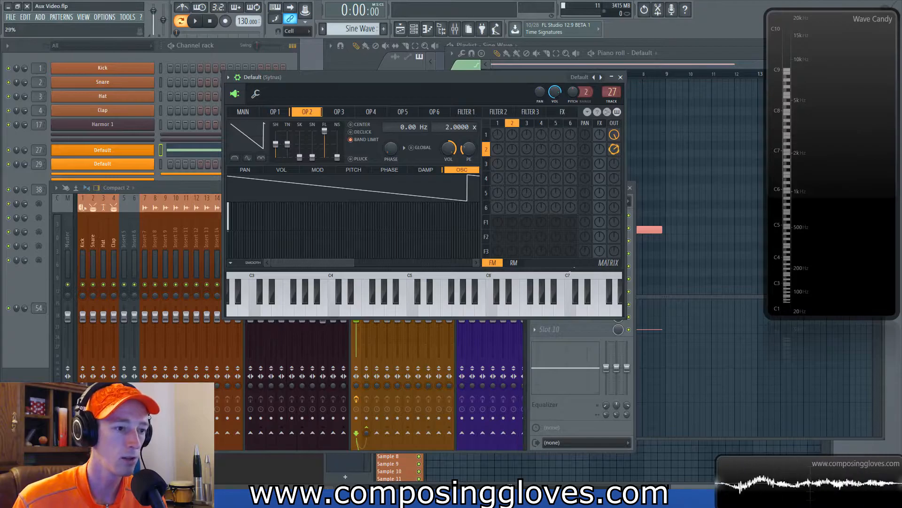
left_click_drag(615, 150, 614, 144)
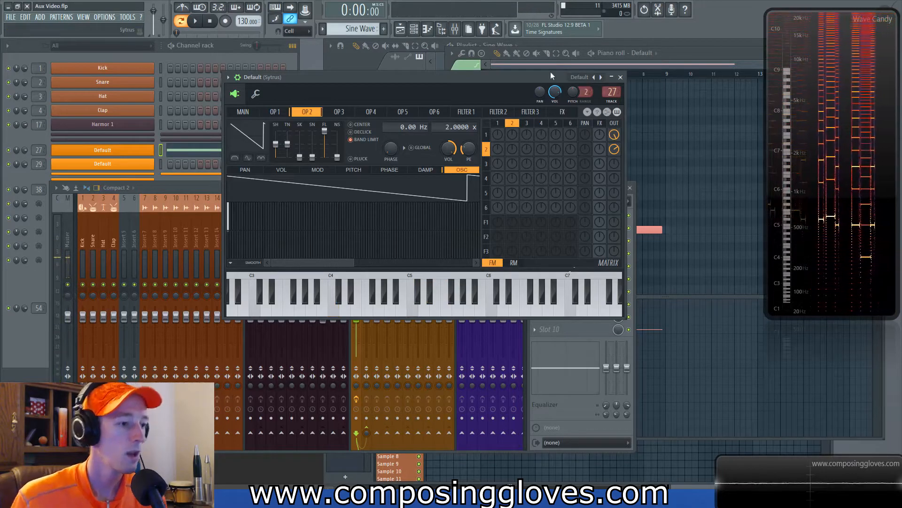
Step: Set operator 2's frequency ratio to 1.0000, raise its output, and vary its first harmonic's phase
left_click_drag(443, 123, 442, 129)
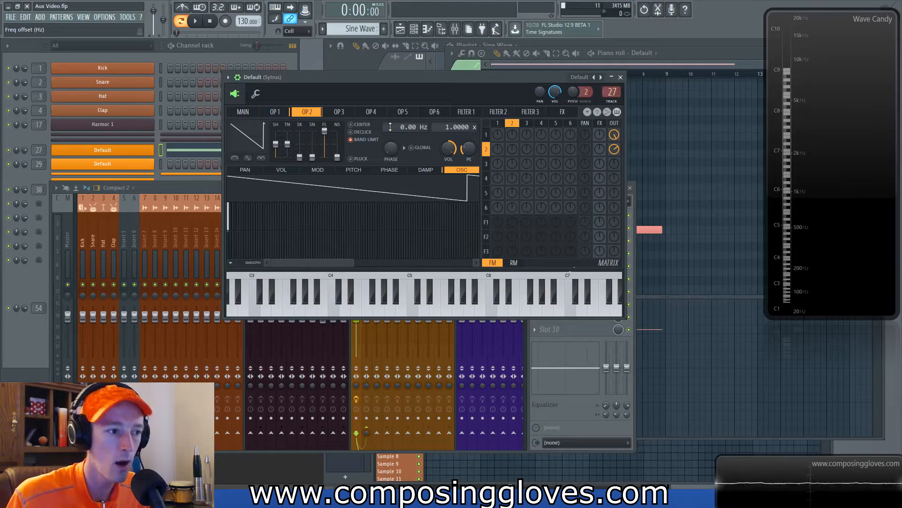
left_click_drag(613, 151, 613, 144)
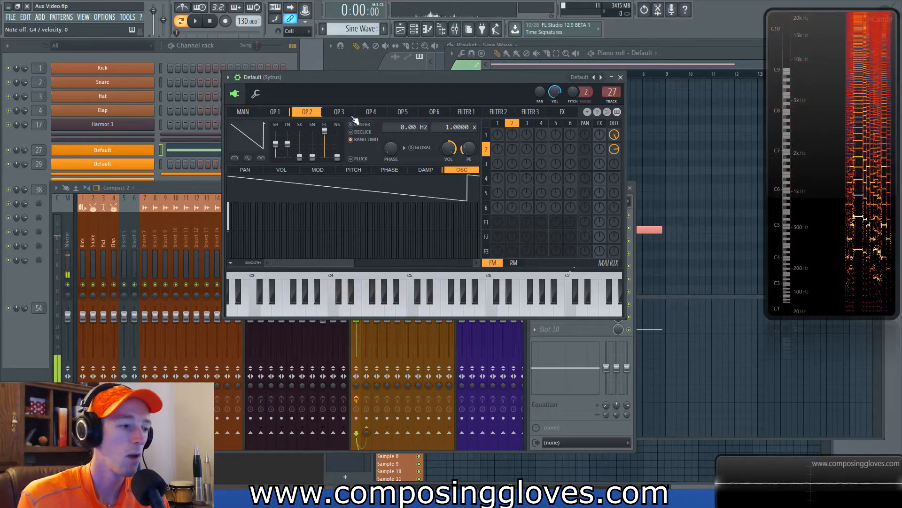
left_click(232, 241)
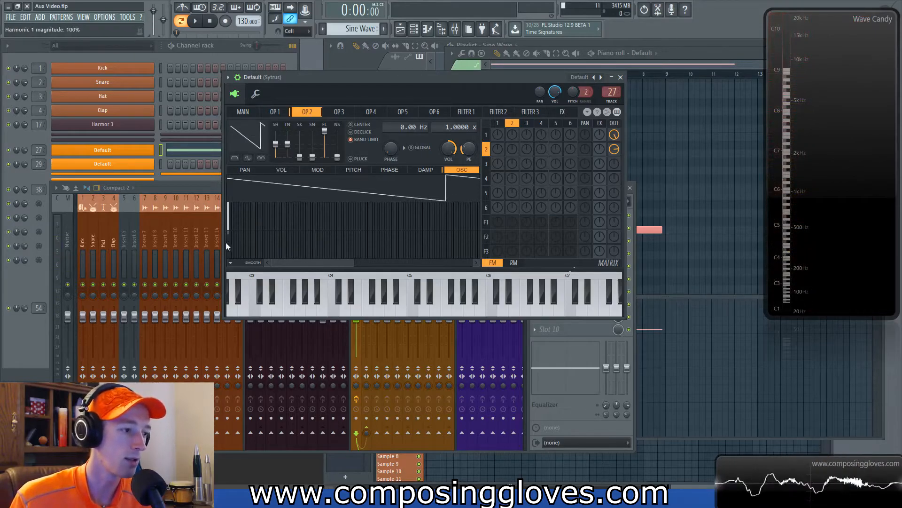
left_click(232, 241)
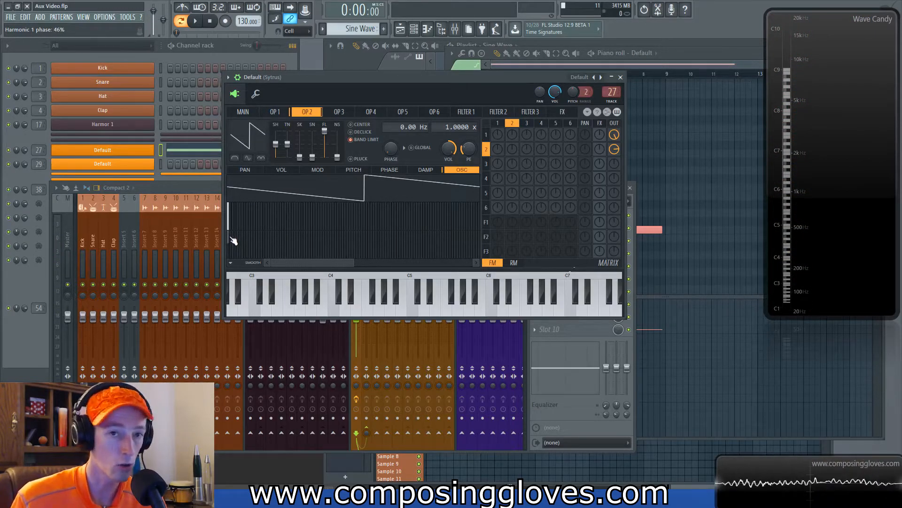
left_click(232, 240)
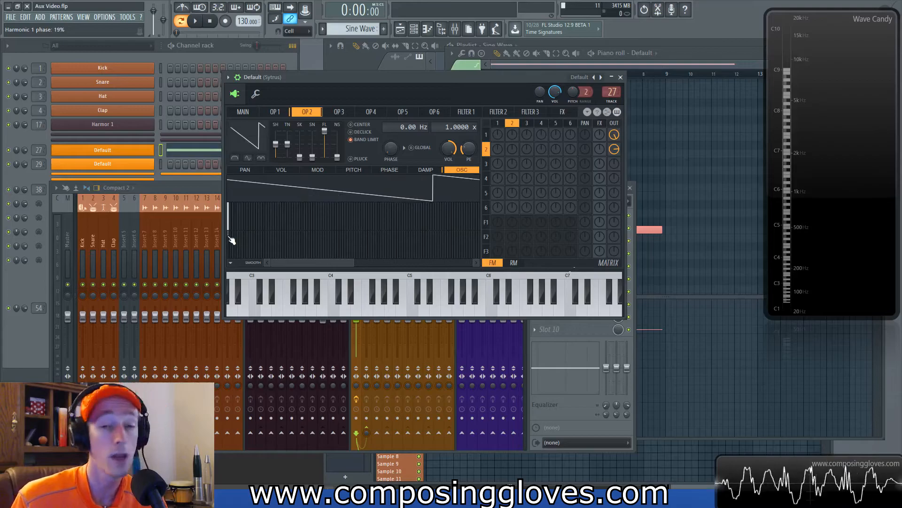
Step: Flip between the Main, operator 1 and operator 2 pages to review their settings
left_click(262, 115)
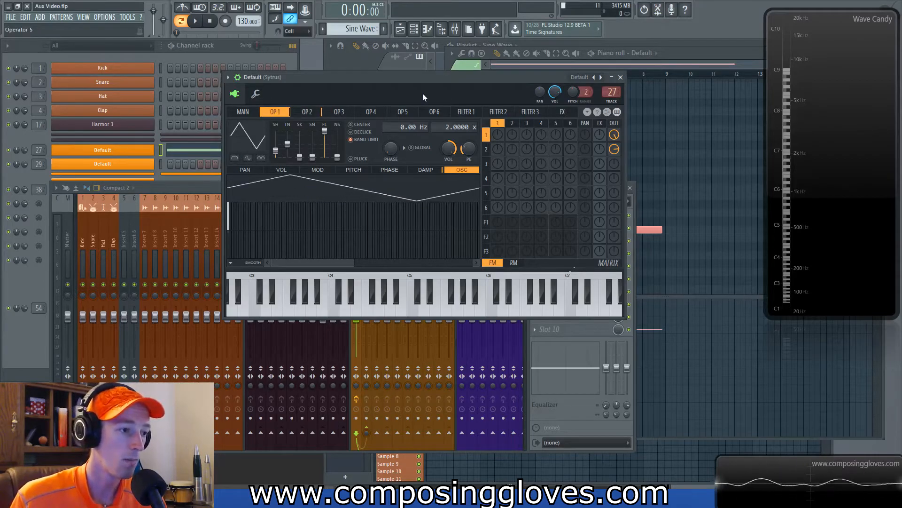
left_click_drag(420, 92, 418, 91)
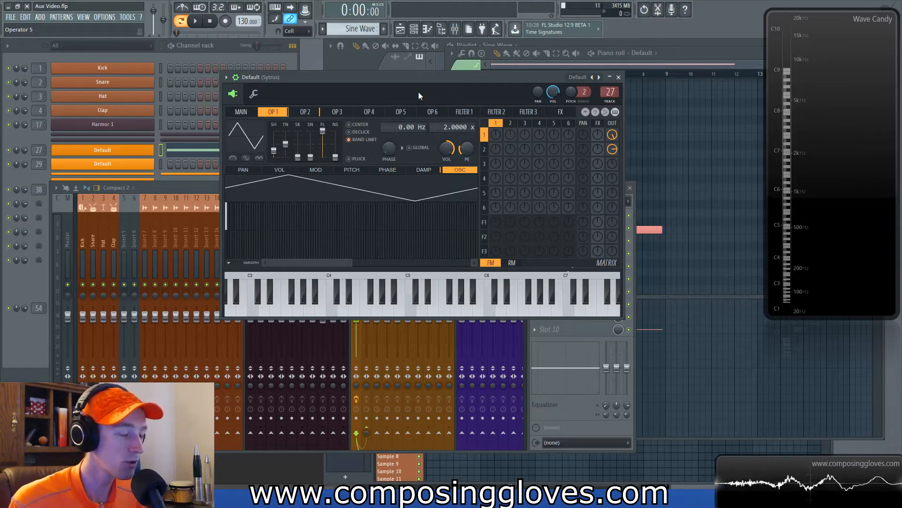
left_click(304, 113)
left_click(274, 112)
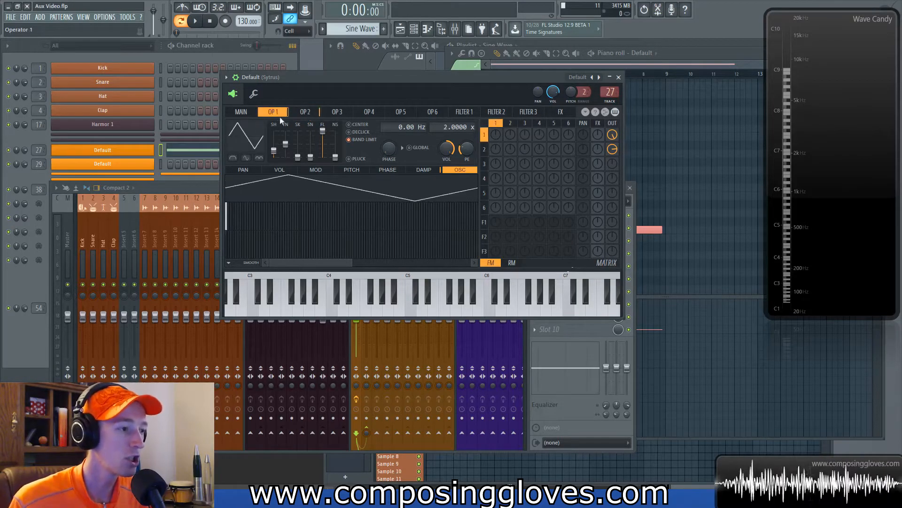
left_click(304, 112)
left_click(273, 111)
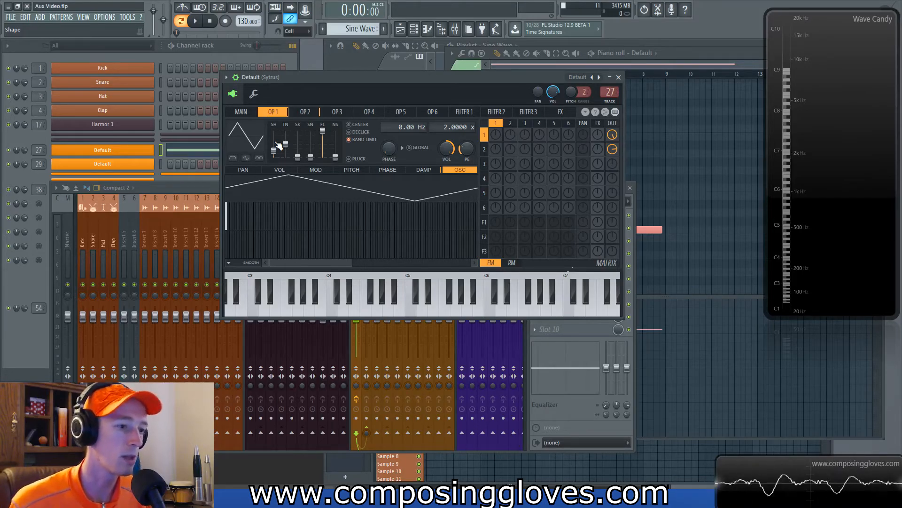
left_click(299, 114)
left_click(277, 114)
left_click(242, 113)
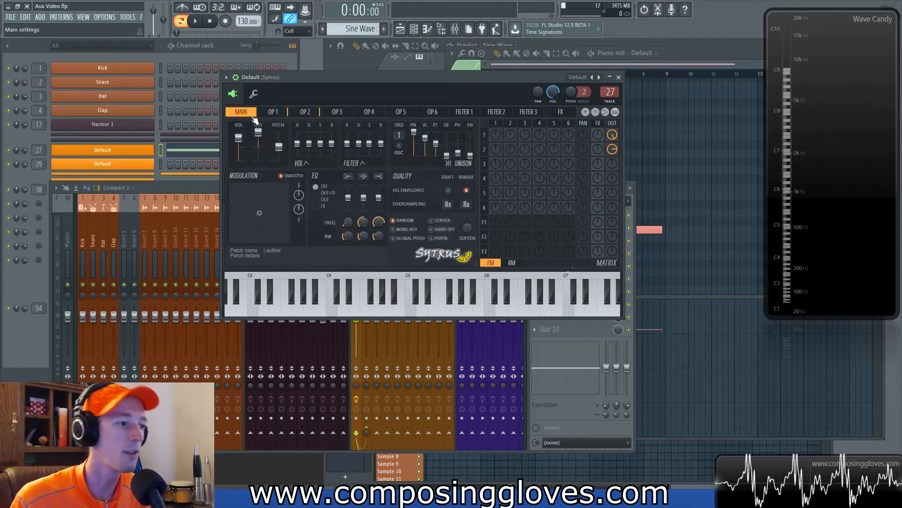
left_click(282, 112)
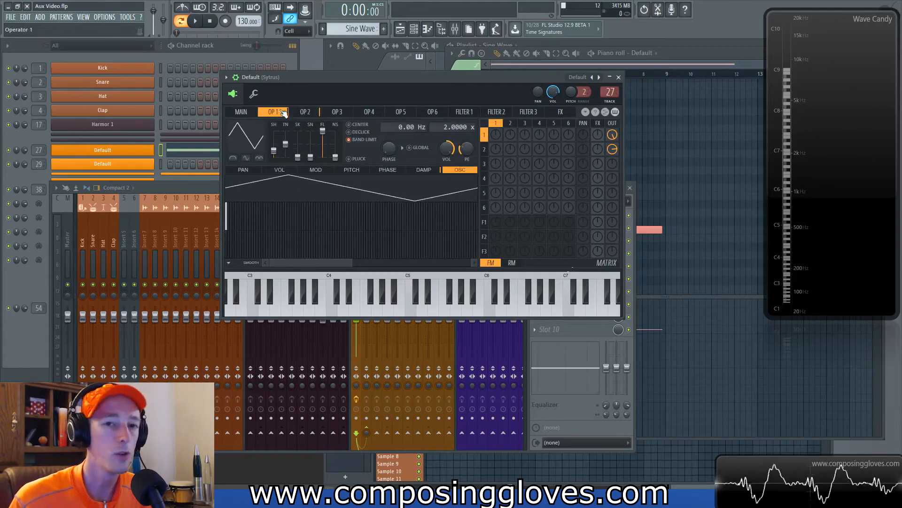
left_click(240, 113)
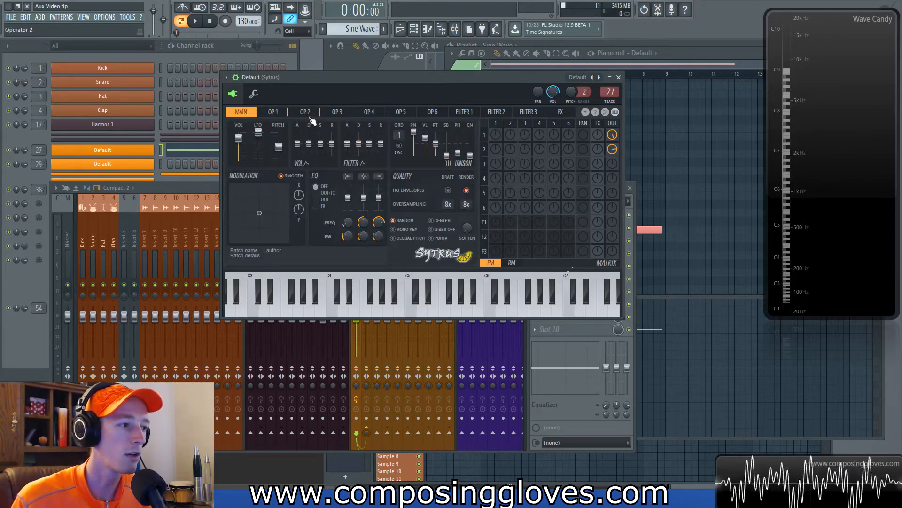
left_click(311, 117)
left_click(275, 113)
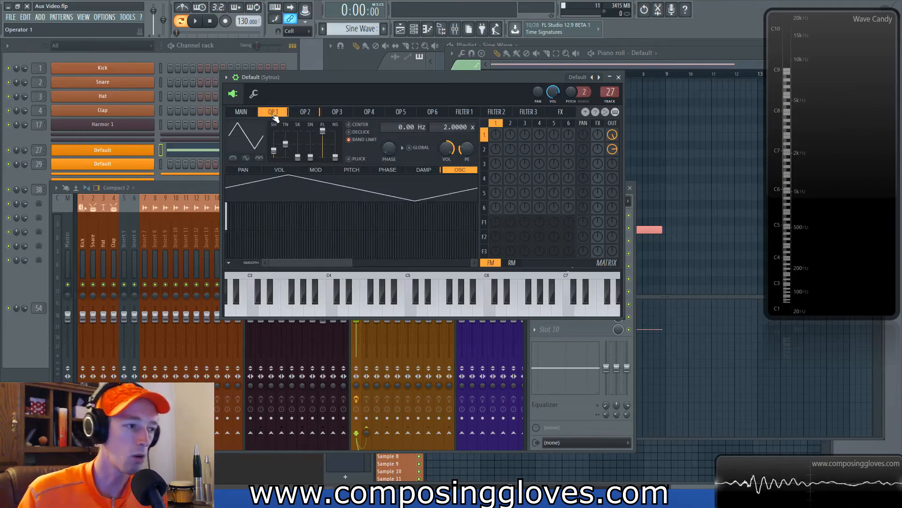
left_click(243, 114)
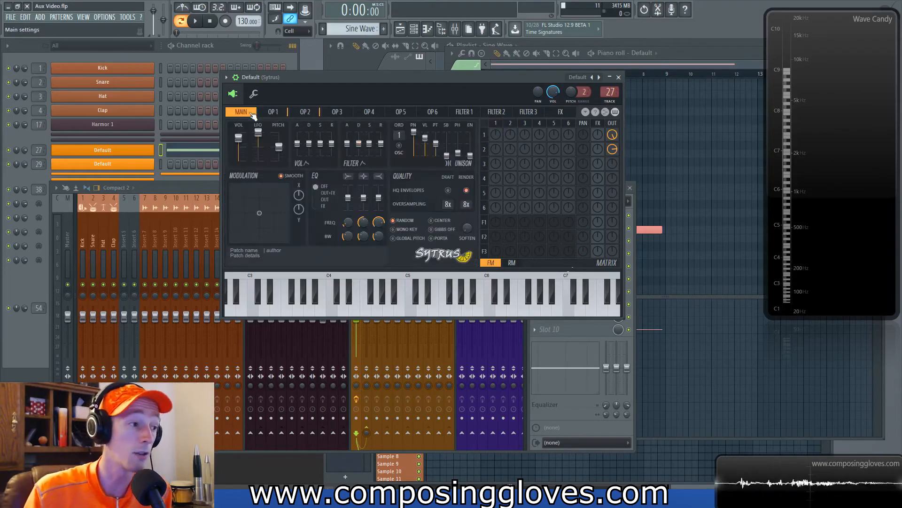
mouse_move(447, 76)
left_mouse_down()
mouse_move(448, 55)
mouse_move(444, 64)
left_mouse_up()
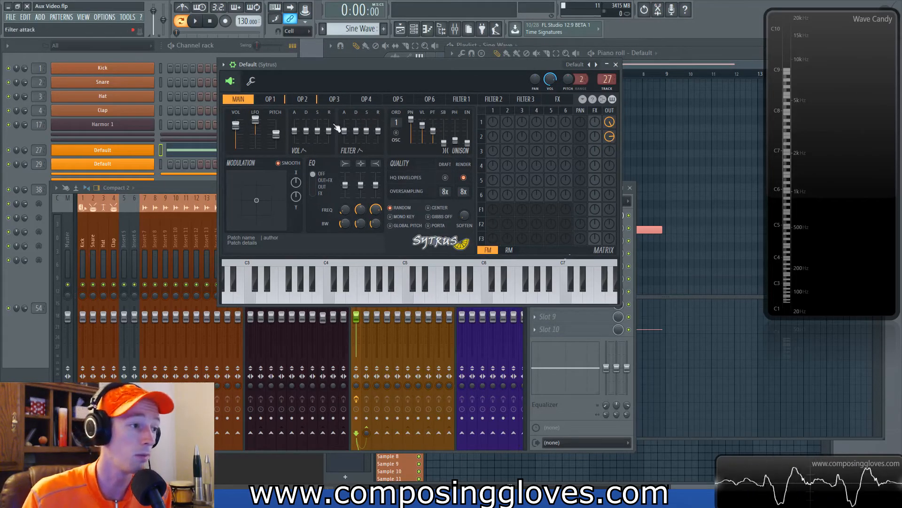
left_click(306, 101)
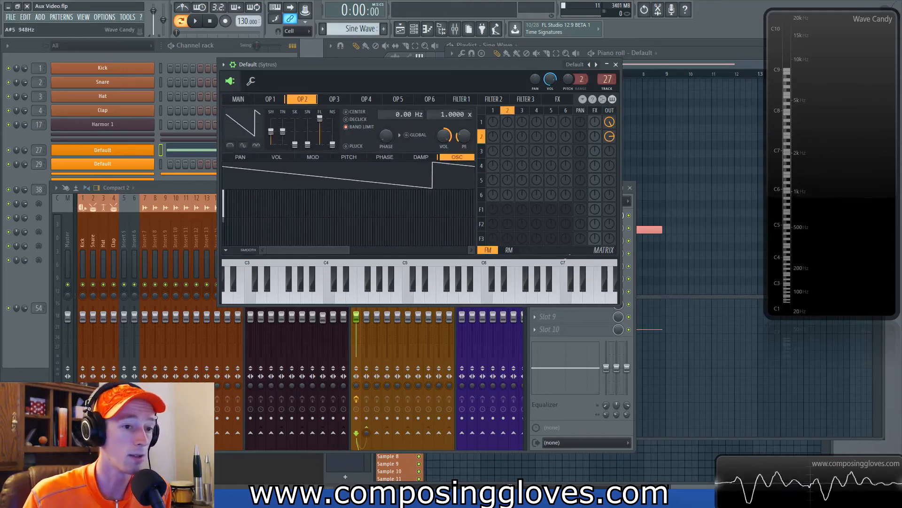
left_click_drag(470, 65, 480, 77)
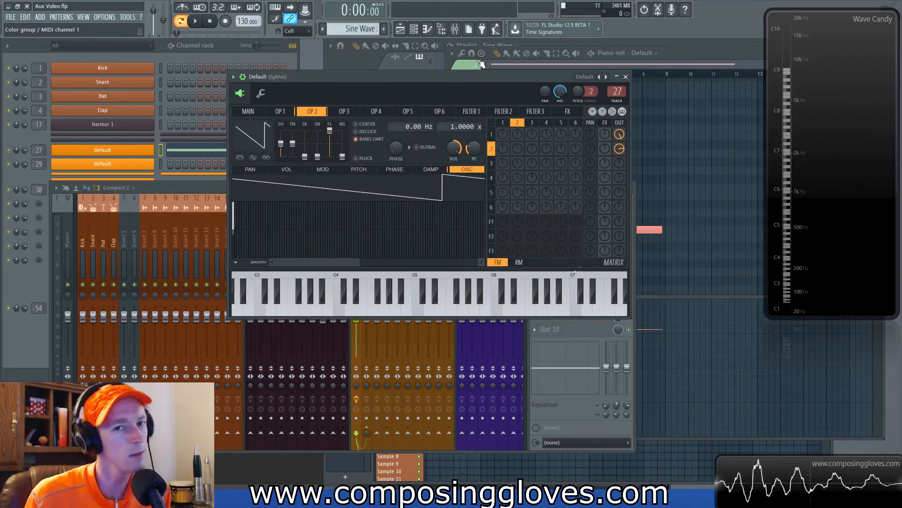